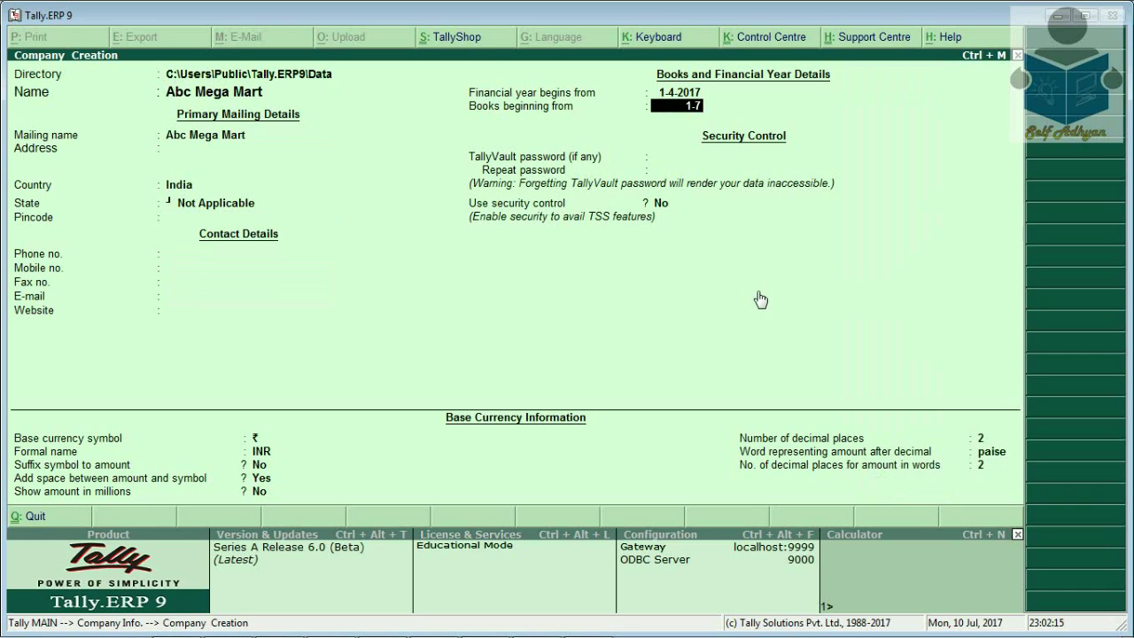
pyautogui.press('Return')
pyautogui.press('Return')
pyautogui.press('Return')
pyautogui.press('Return')
pyautogui.press('Return')
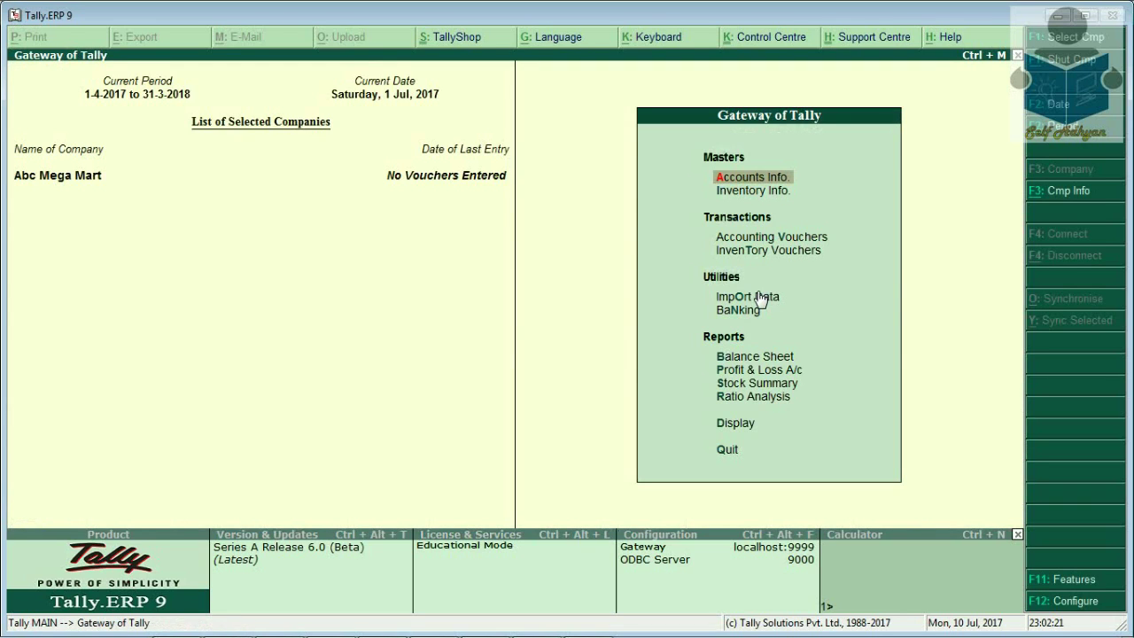
# Begin a Cgst ledger grouped under Duties & Taxes, then bring up the company features
pyautogui.press('Return')
pyautogui.press('Return')
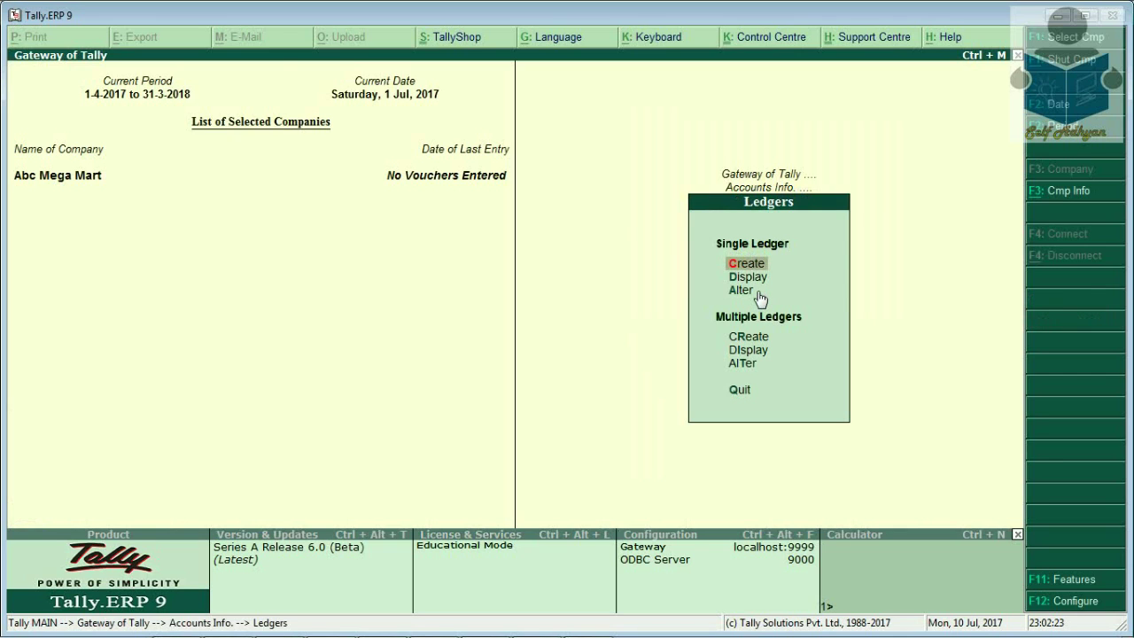
pyautogui.press('Return')
pyautogui.write('Cgst')
pyautogui.press('Return')
pyautogui.press('Return')
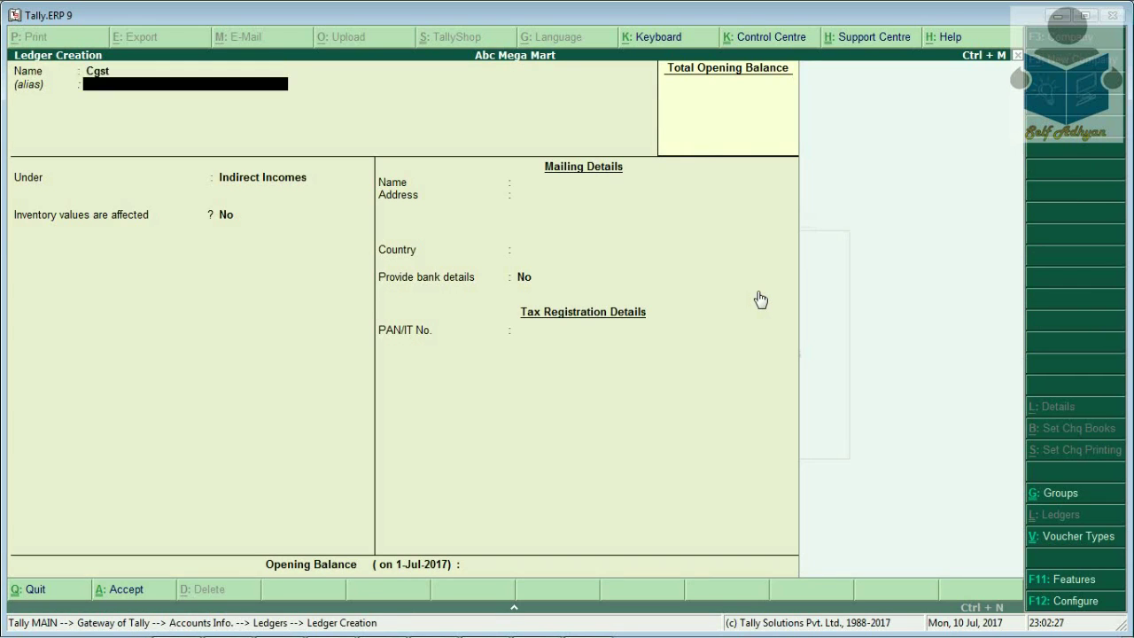
pyautogui.write('du')
pyautogui.press('Return')
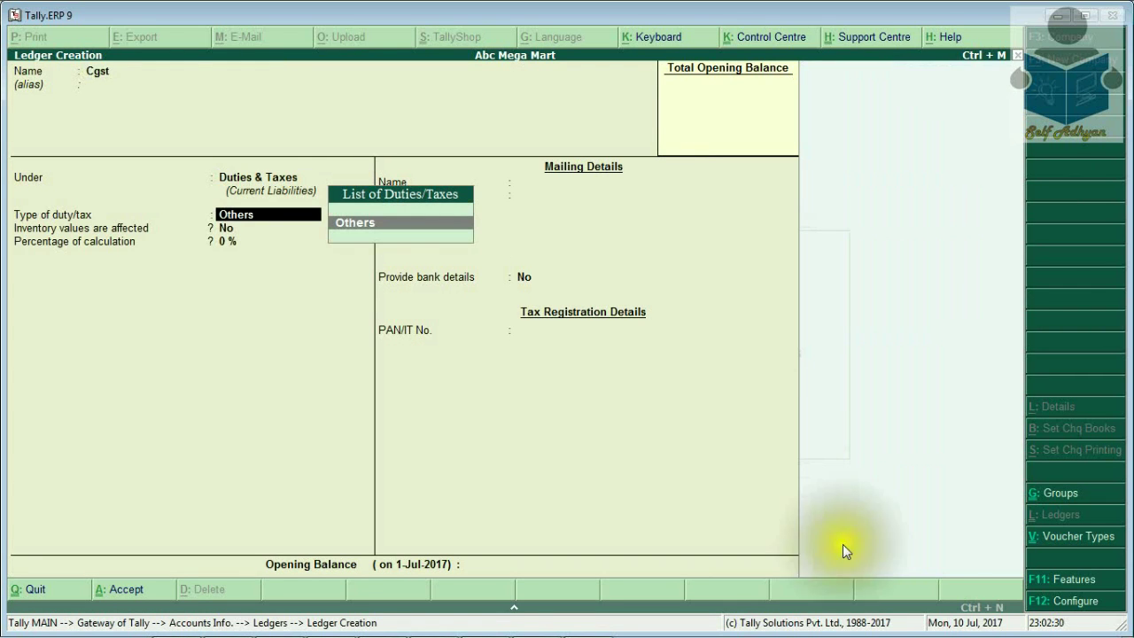
pyautogui.click(1067, 579)
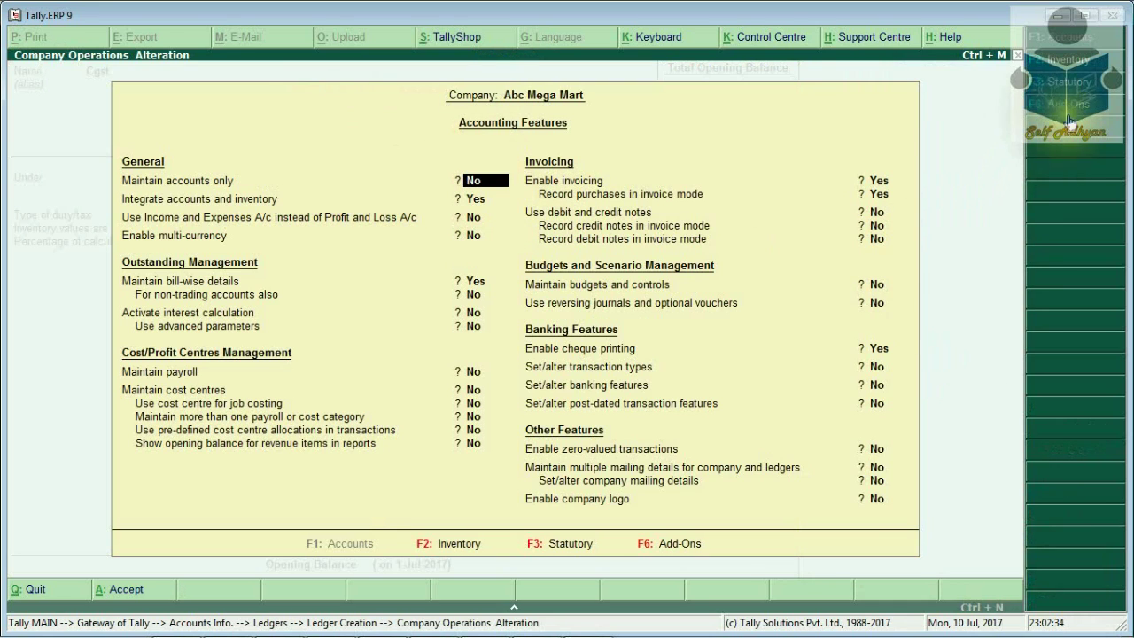
pyautogui.press('F3')
pyautogui.press('y')
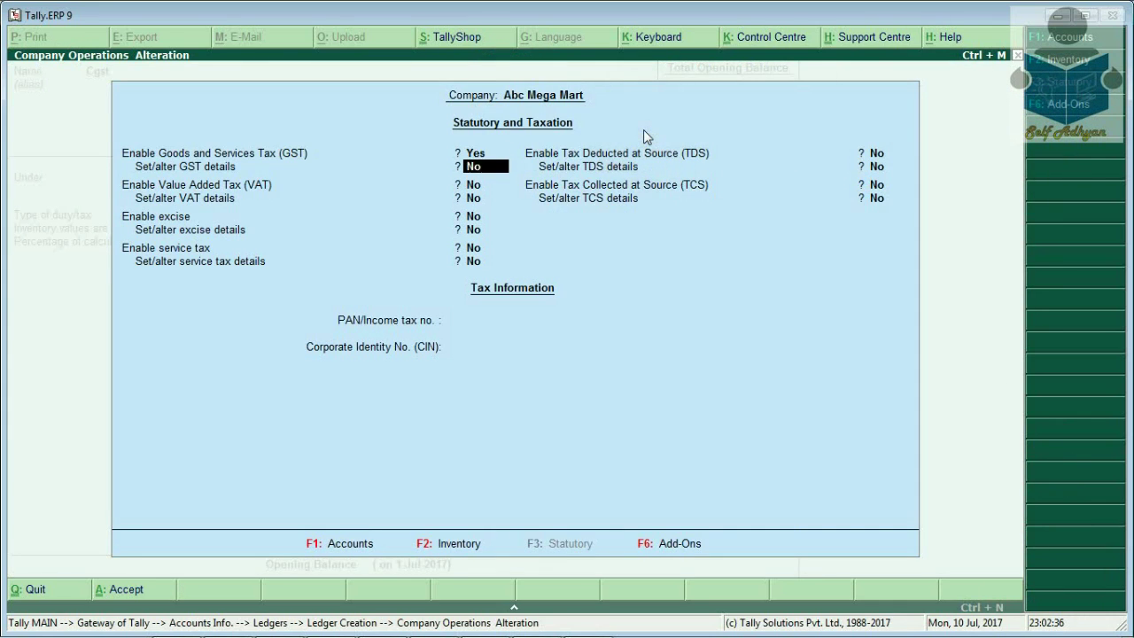
pyautogui.press('Return')
pyautogui.press('Return')
pyautogui.write('de')
pyautogui.press('Return')
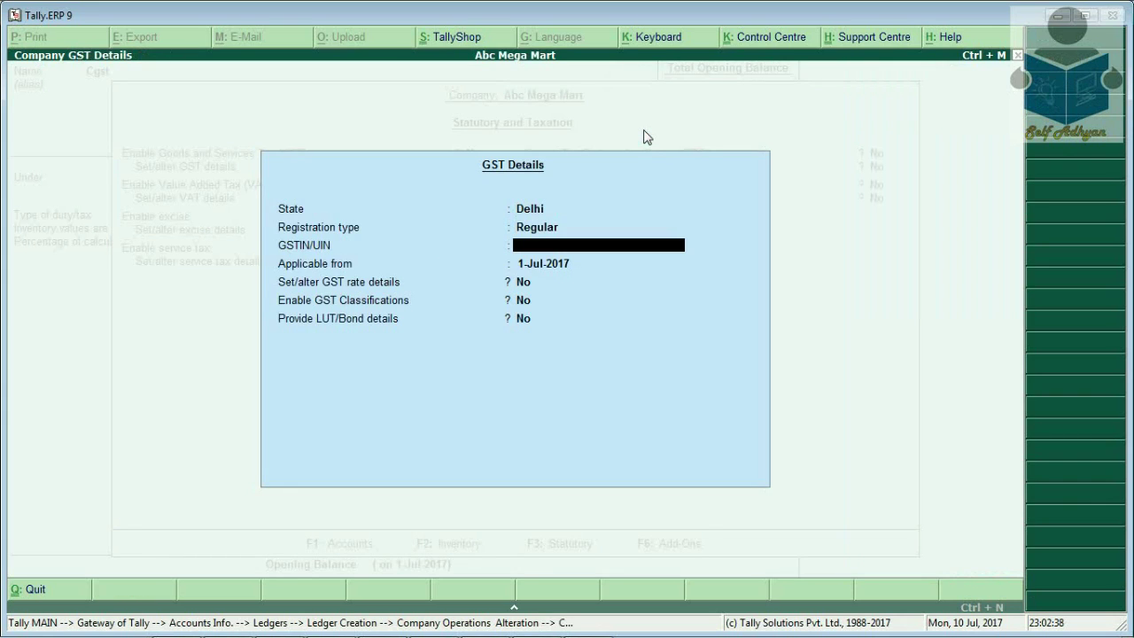
pyautogui.press('Return')
pyautogui.press('Return')
pyautogui.press('Return')
# Set the Cgst ledger's duty type to GST with tax type Central Tax
pyautogui.press('Return')
pyautogui.press('Return')
pyautogui.press('Return')
pyautogui.hotkey('ctrl', 'a')
pyautogui.press('Return')
pyautogui.press('Return')
pyautogui.press('Return')
pyautogui.press('Up')
pyautogui.press('Return')
pyautogui.press('Down')
pyautogui.press('Down')
pyautogui.press('Up')
pyautogui.press('Up')
pyautogui.press('Return')
pyautogui.press('Return')
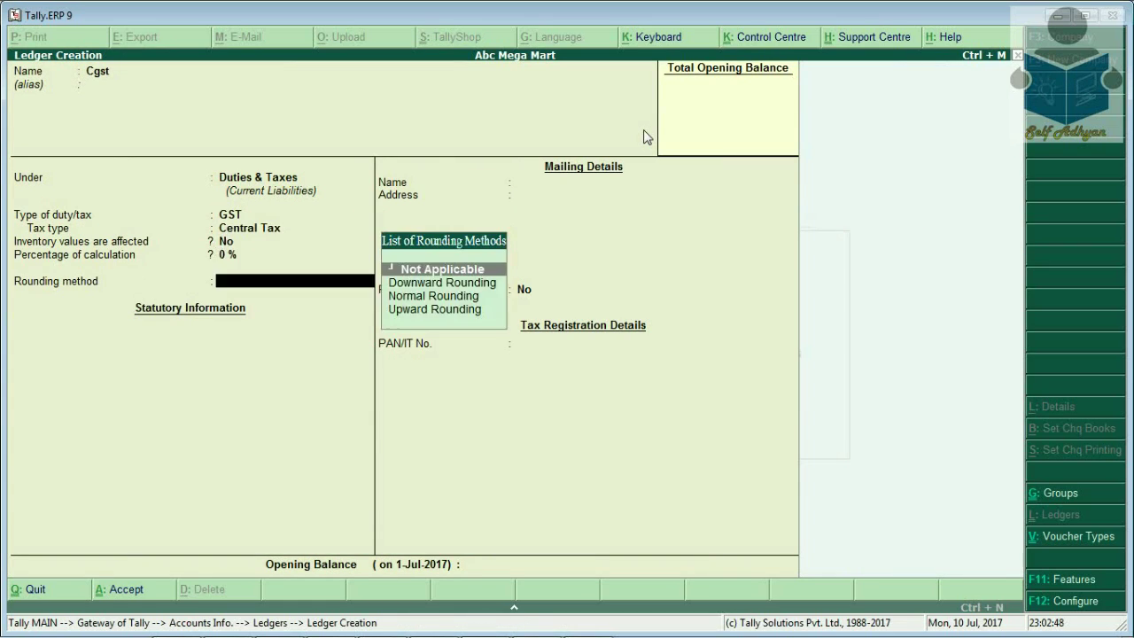
# Choose Normal Rounding with a rounding limit of 1 for Cgst and save the ledger
pyautogui.press('Down')
pyautogui.press('Down')
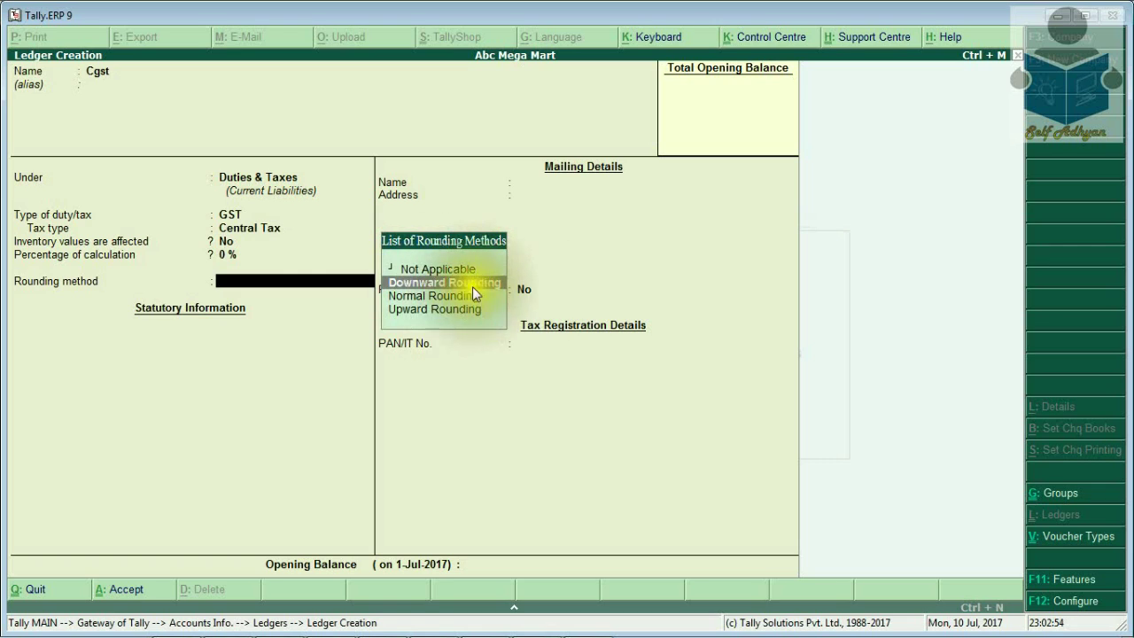
pyautogui.click(450, 312)
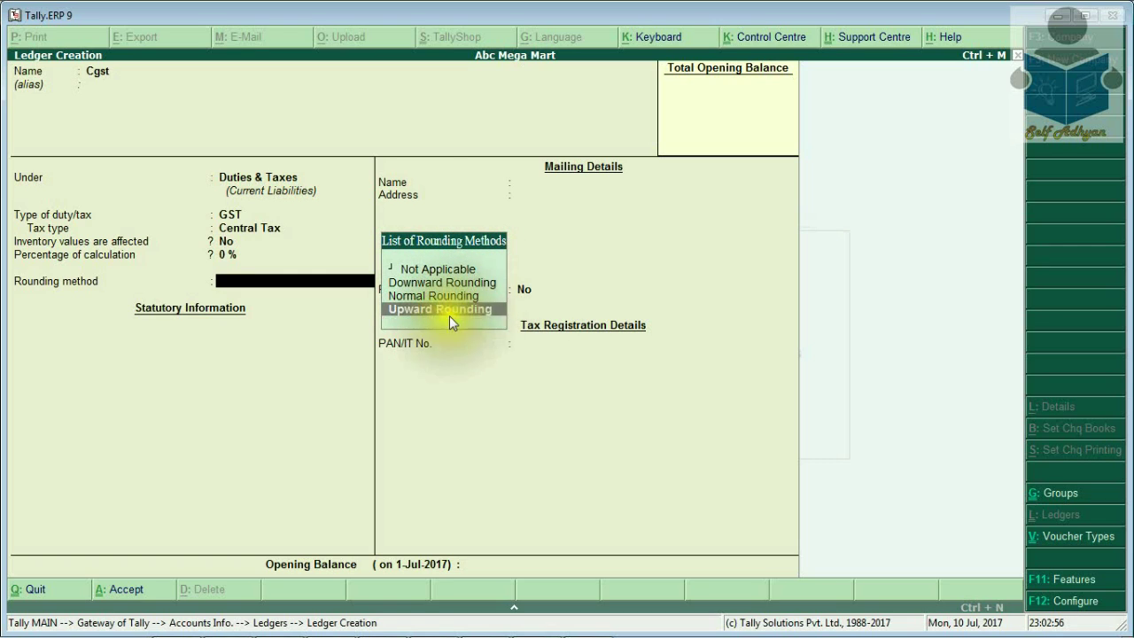
pyautogui.click(459, 300)
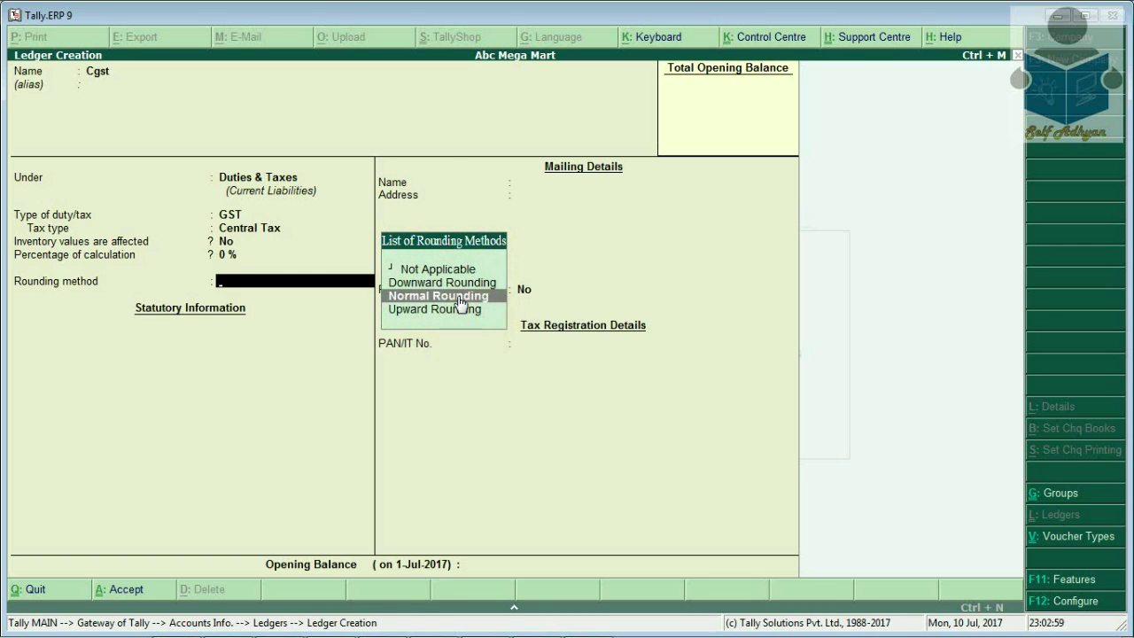
pyautogui.click(459, 300)
pyautogui.press('Return')
pyautogui.press('Return')
pyautogui.press('Up')
pyautogui.press('Up')
pyautogui.write('1')
pyautogui.press('Return')
pyautogui.press('Return')
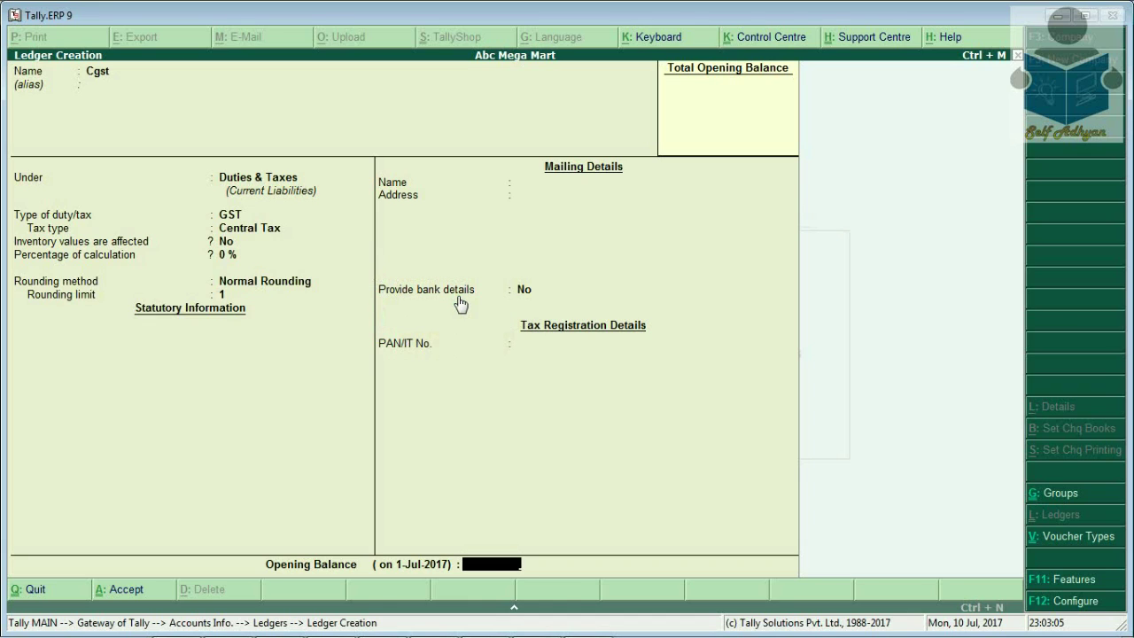
pyautogui.press('Return')
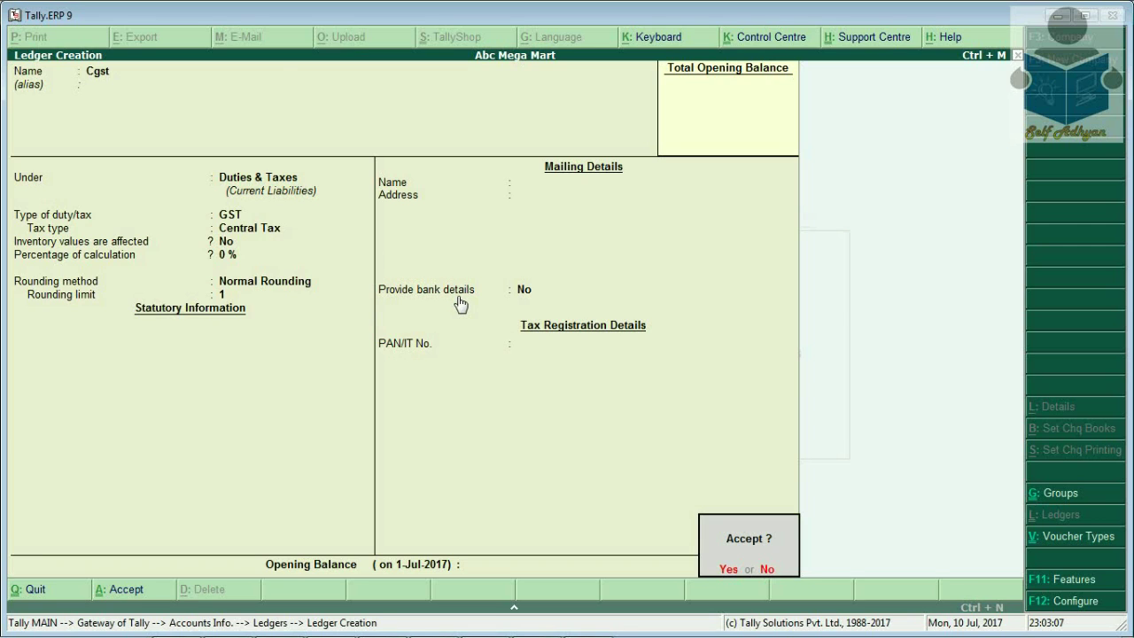
pyautogui.press('Return')
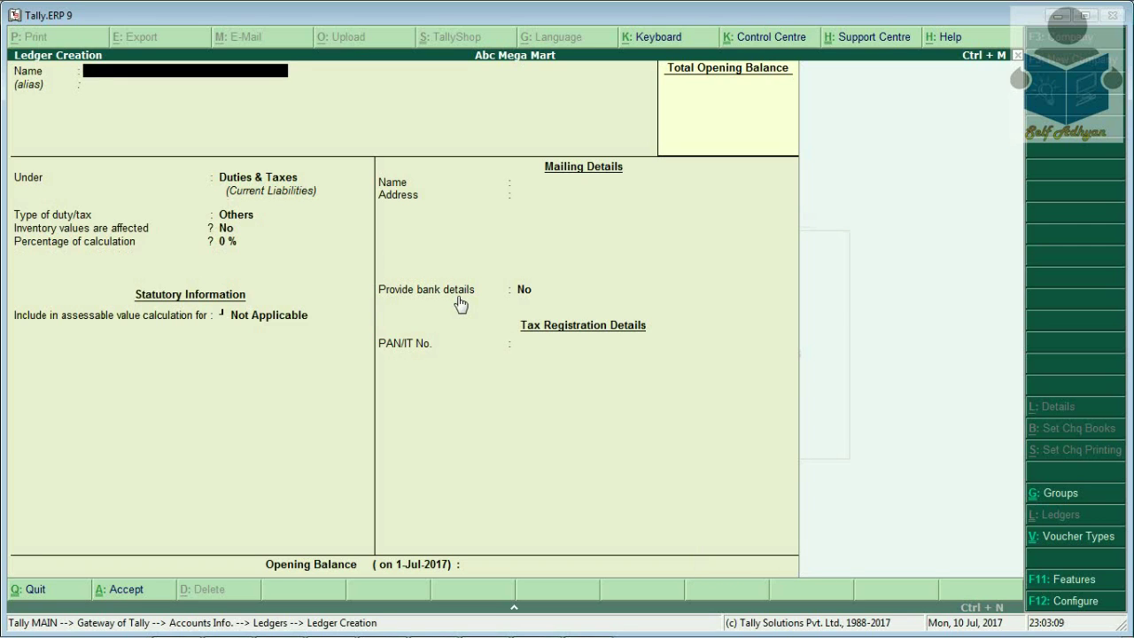
# Create an Sgst ledger under Duties & Taxes with GST duty type and State Tax
pyautogui.write('Sgst')
pyautogui.press('Return')
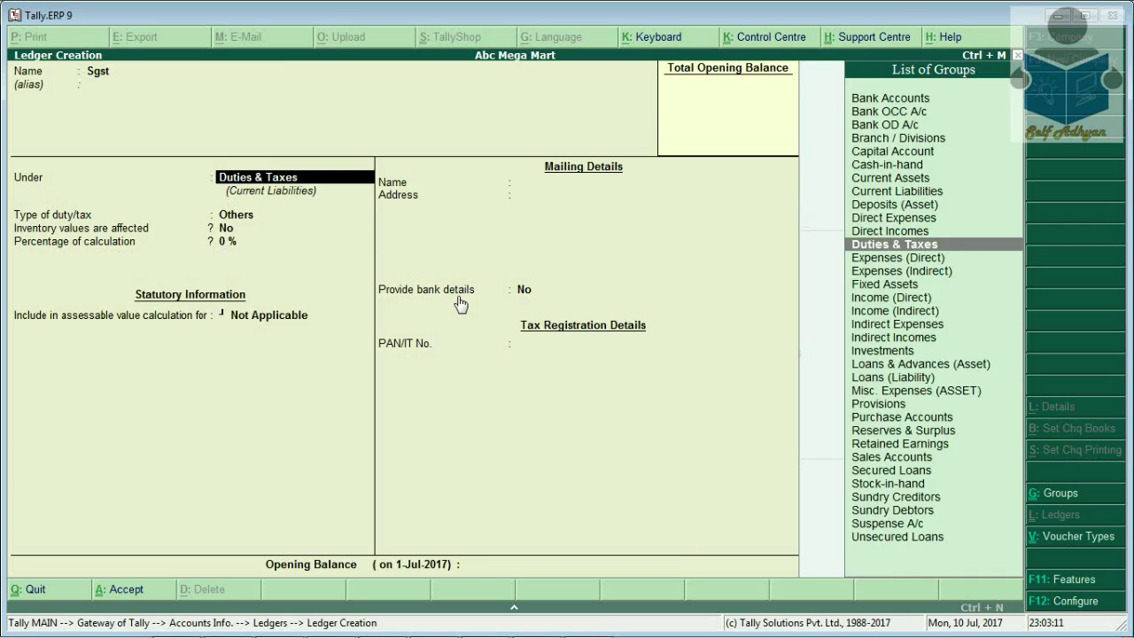
pyautogui.press('Return')
pyautogui.press('Up')
pyautogui.press('Return')
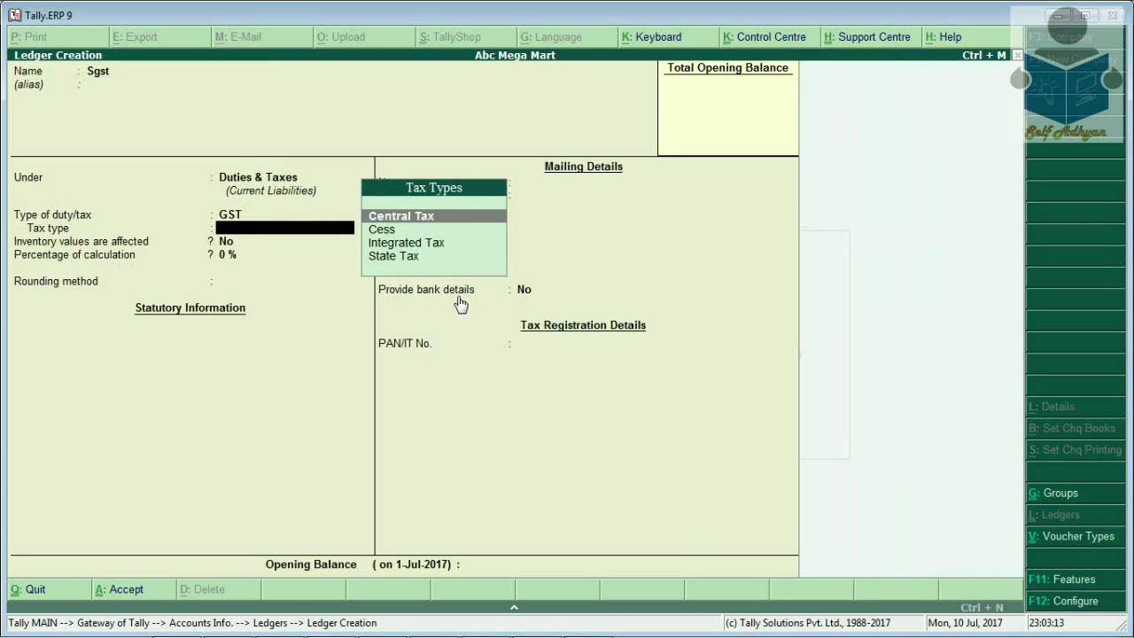
pyautogui.press('Down')
pyautogui.press('Down')
pyautogui.press('Down')
pyautogui.press('Return')
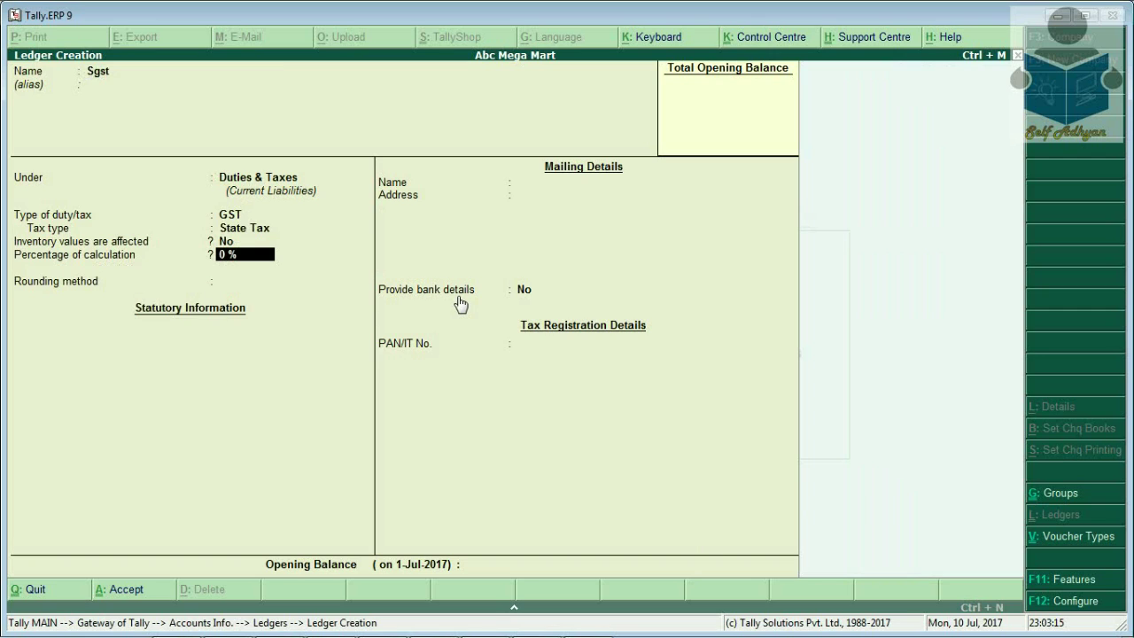
# Give Sgst Normal Rounding with limit 1 and save the ledger
pyautogui.press('Return')
pyautogui.press('Down')
pyautogui.press('Down')
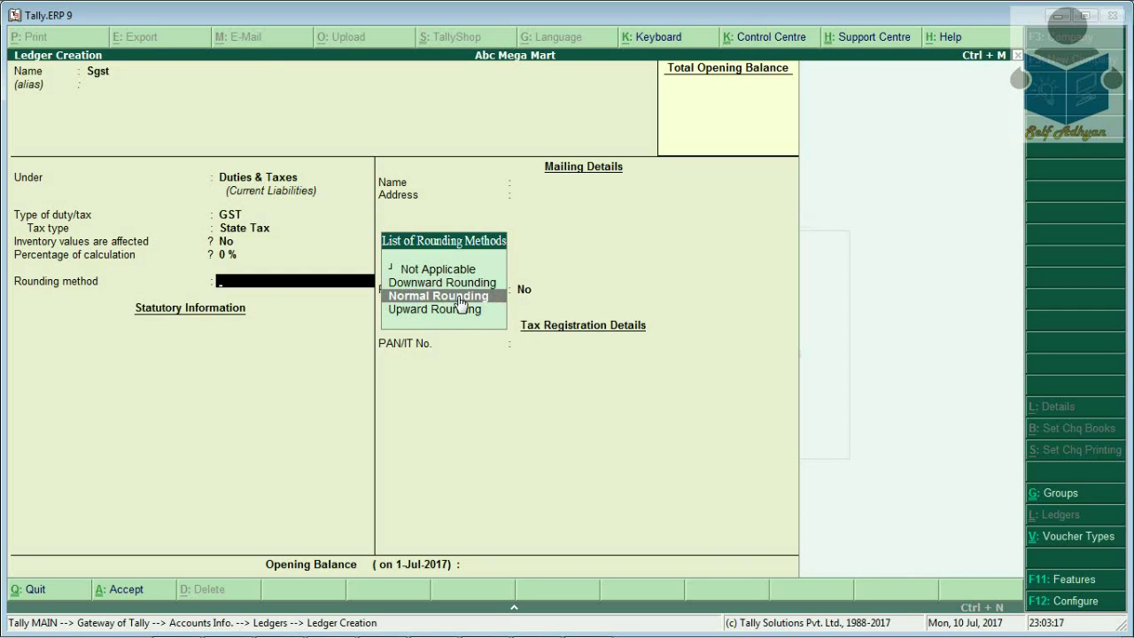
pyautogui.press('Return')
pyautogui.write('1')
pyautogui.press('Return')
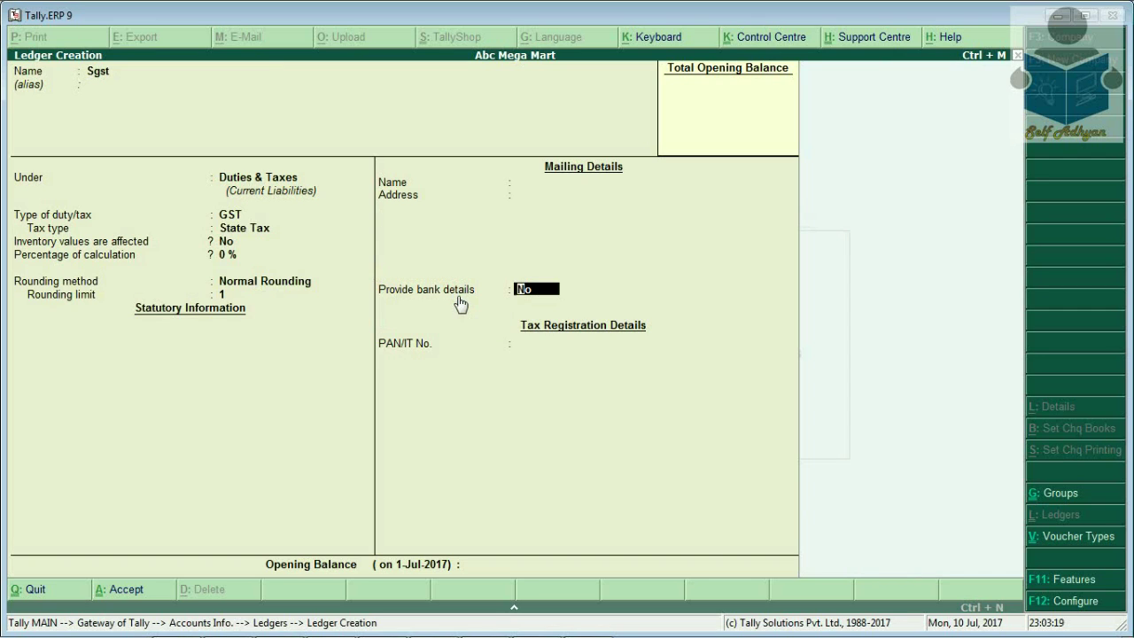
pyautogui.press('Return')
pyautogui.press('Return')
pyautogui.press('Return')
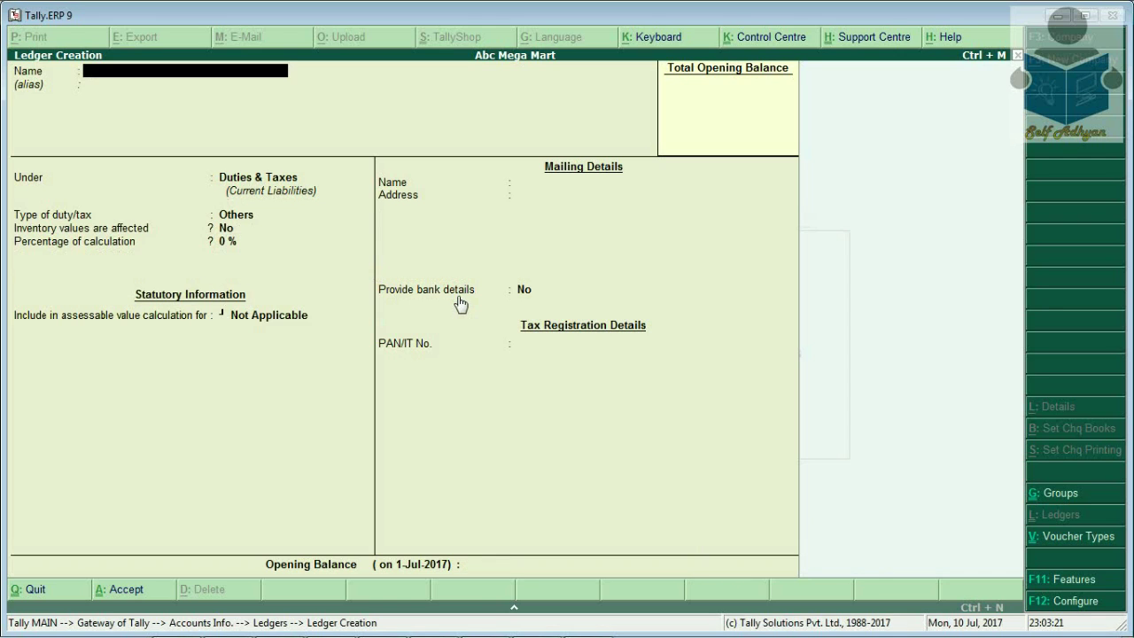
pyautogui.write('Kamal')
# Place the customer ledger under Sundry Debtors with Regular GST registration, no GSTIN, and save
pyautogui.press('Return')
pyautogui.write('S')
pyautogui.press('Up')
pyautogui.press('Return')
pyautogui.press('Return')
pyautogui.press('Return')
pyautogui.press('Return')
pyautogui.press('Return')
pyautogui.press('Return')
pyautogui.press('Return')
pyautogui.press('Return')
pyautogui.press('Return')
pyautogui.press('Return')
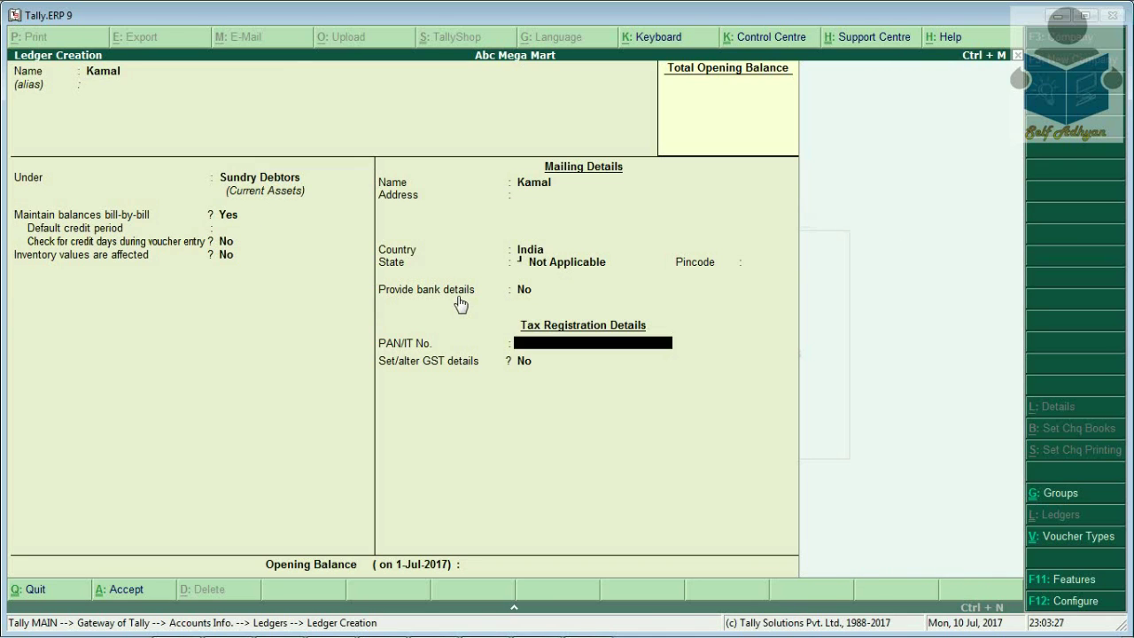
pyautogui.press('y')
pyautogui.press('Return')
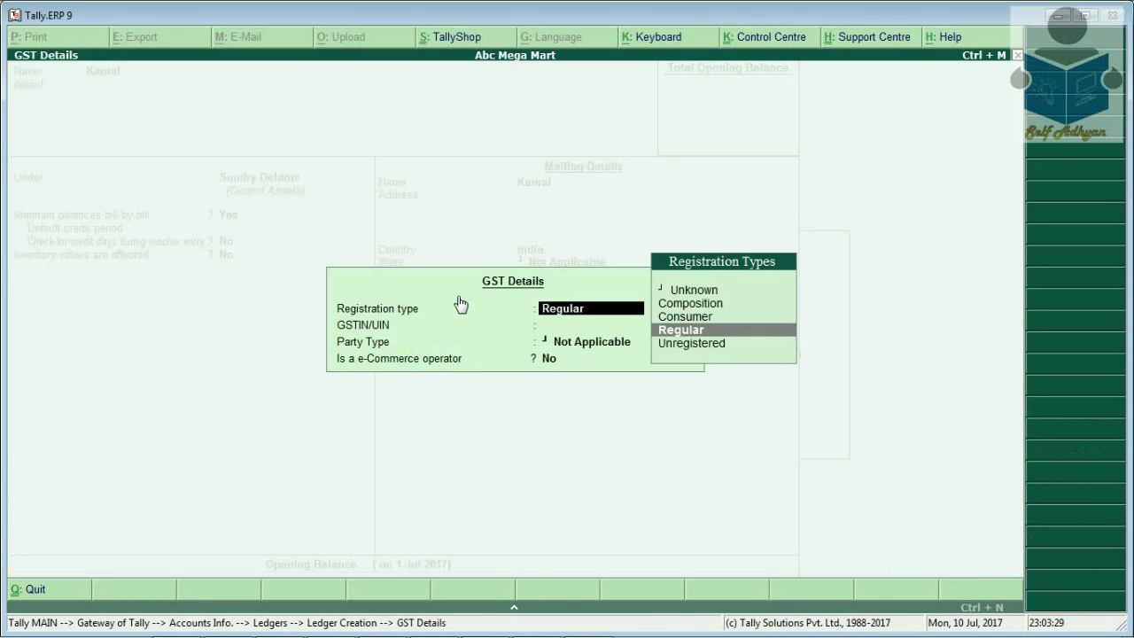
pyautogui.press('Return')
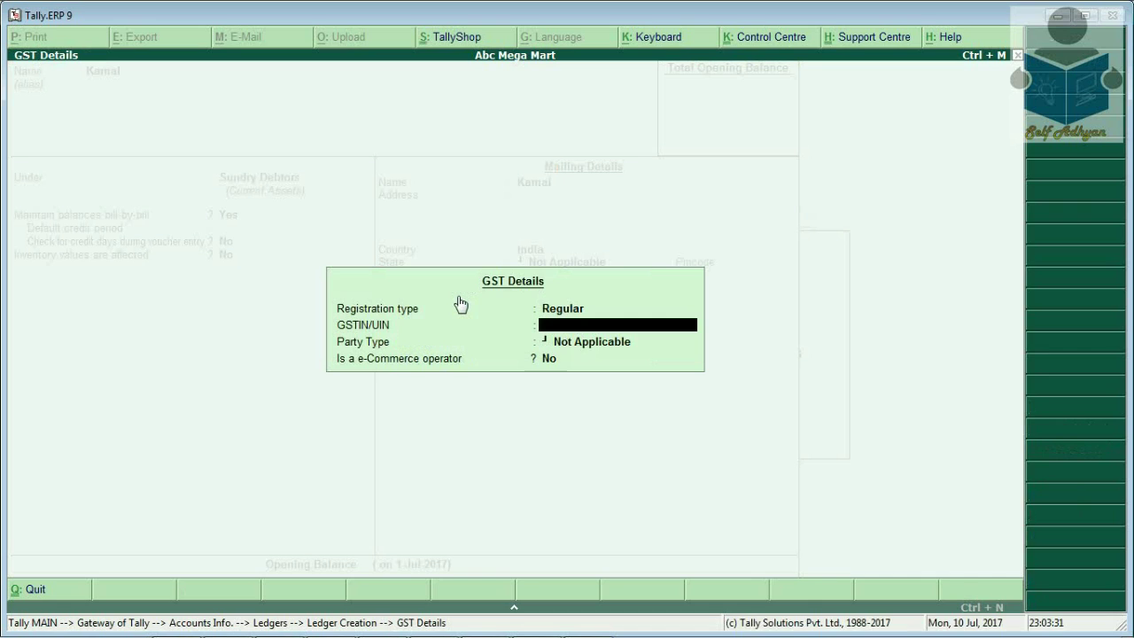
pyautogui.press('Return')
pyautogui.press('Return')
pyautogui.press('Return')
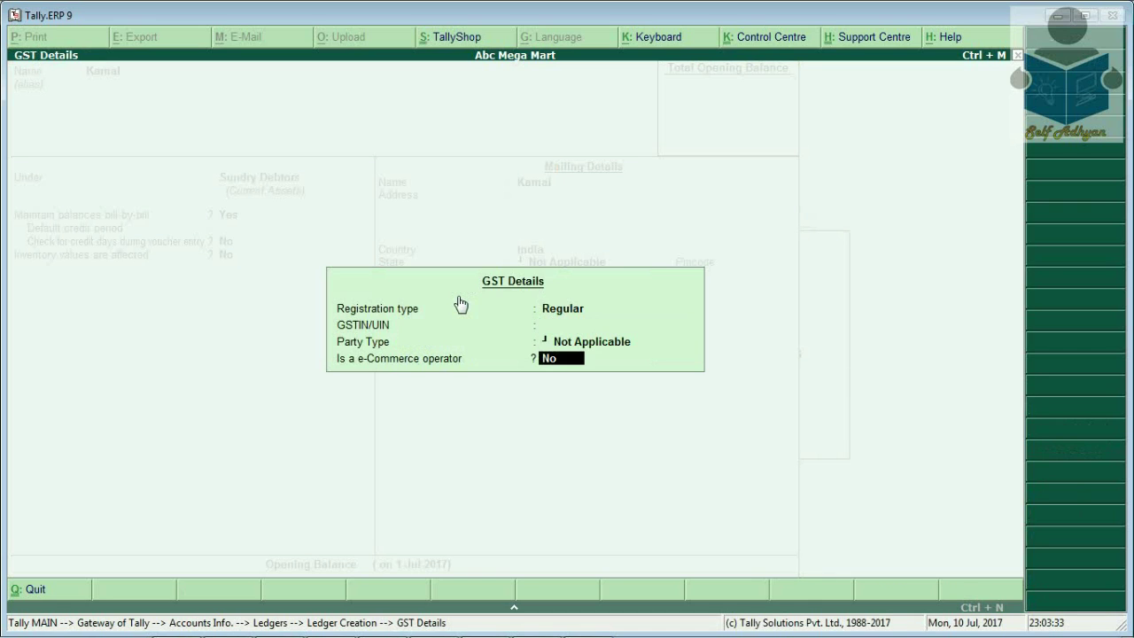
pyautogui.press('Return')
pyautogui.press('Return')
pyautogui.press('Return')
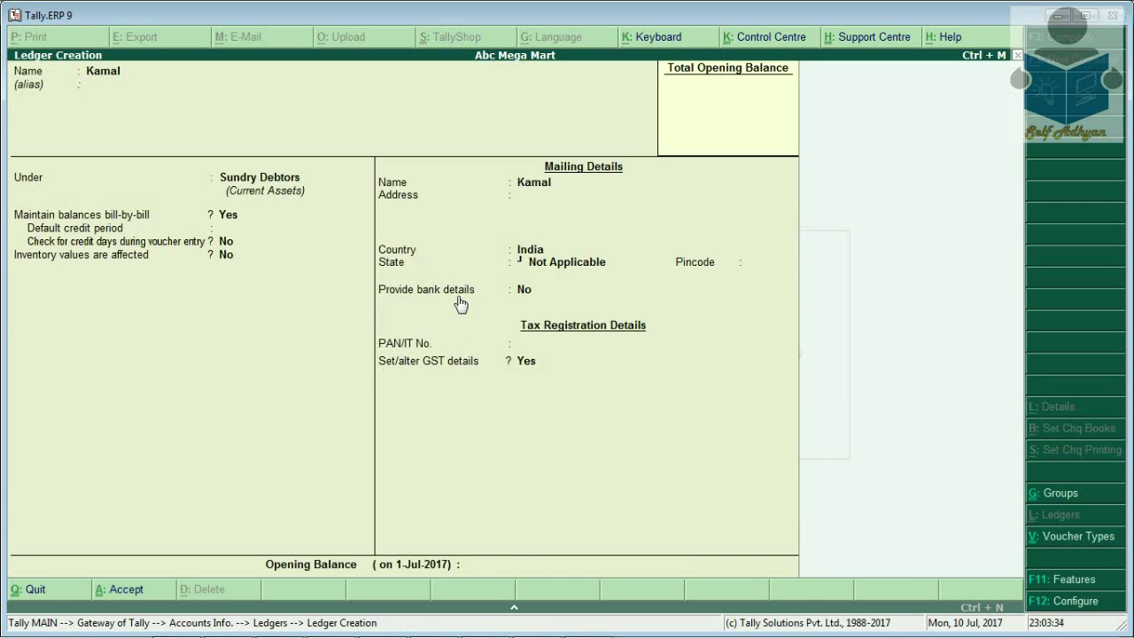
# Create a Sales ledger under Sales Accounts with GST details enabled
pyautogui.write('Sales')
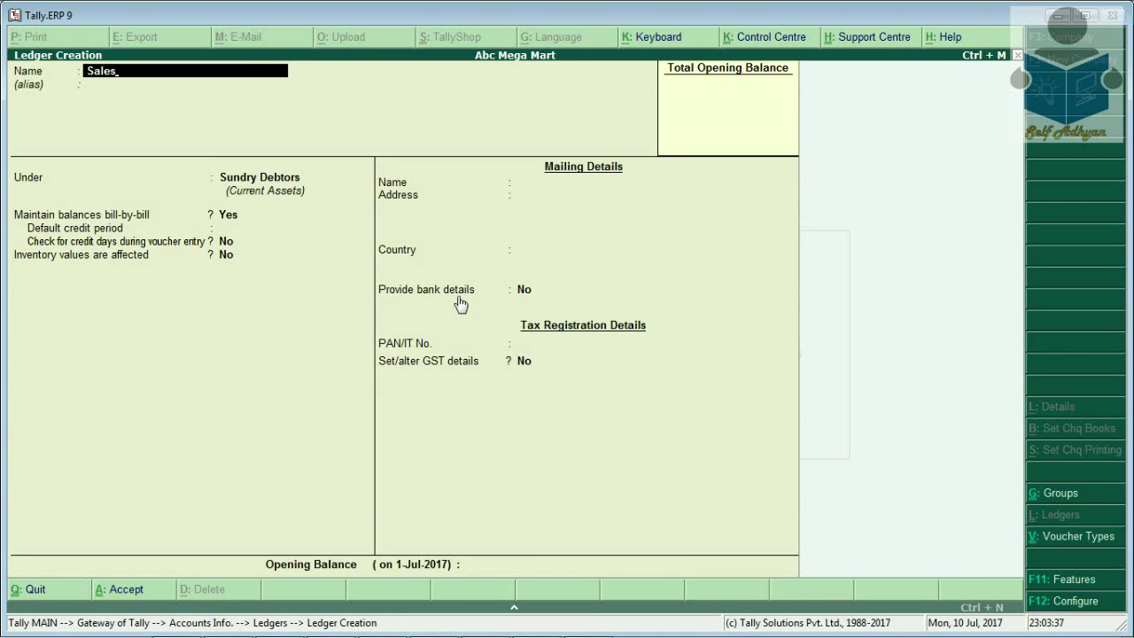
pyautogui.press('Return')
pyautogui.write('S')
pyautogui.press('Return')
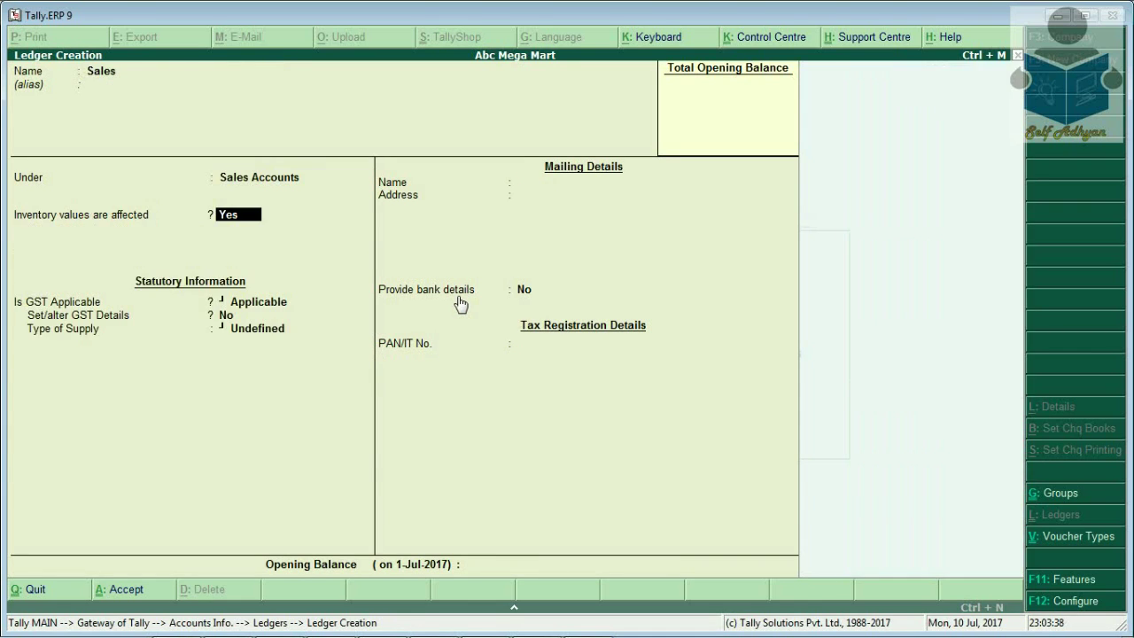
pyautogui.press('Return')
pyautogui.press('Return')
pyautogui.write('y')
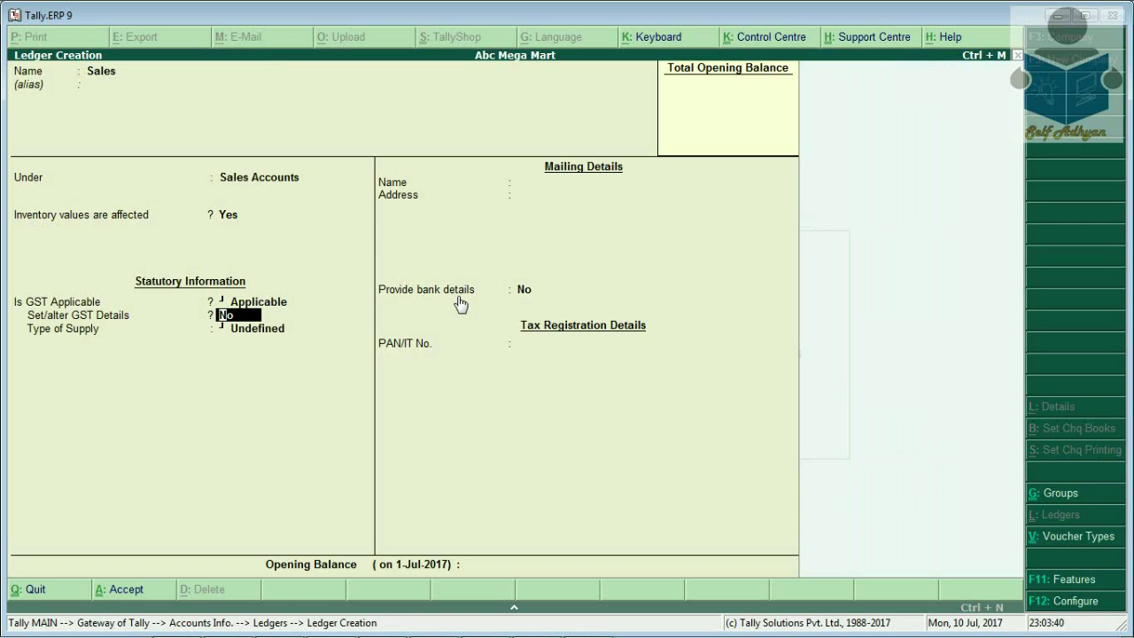
pyautogui.write('es')
pyautogui.press('Return')
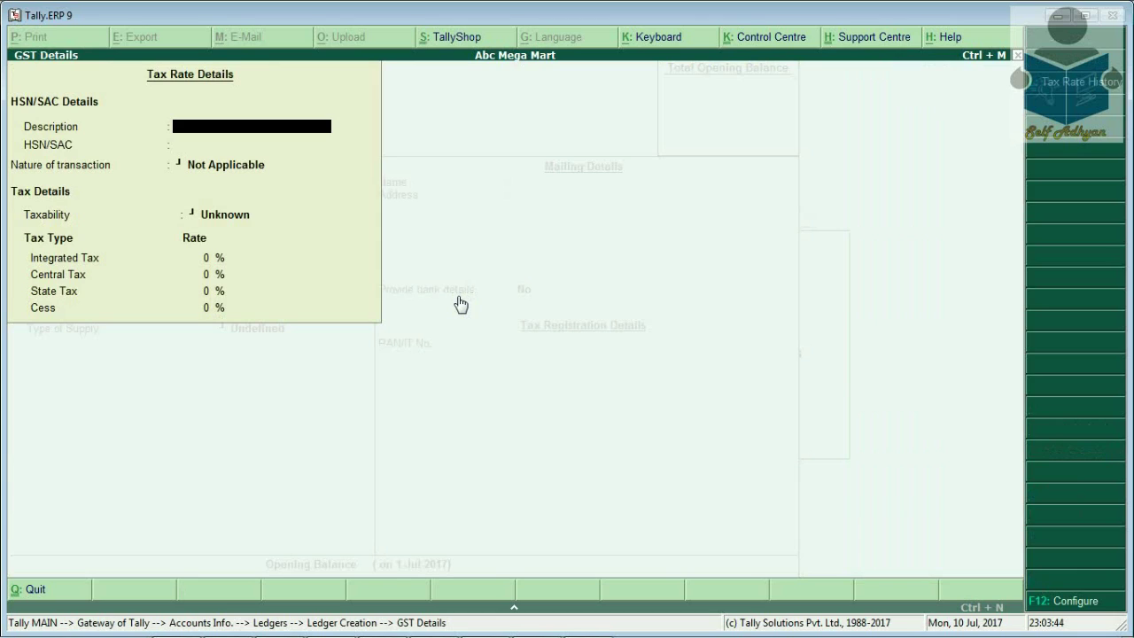
# Enter Garments, HSN 9201, Sales Taxable nature and 12% integrated tax
pyautogui.write('Garments')
pyautogui.press('Return')
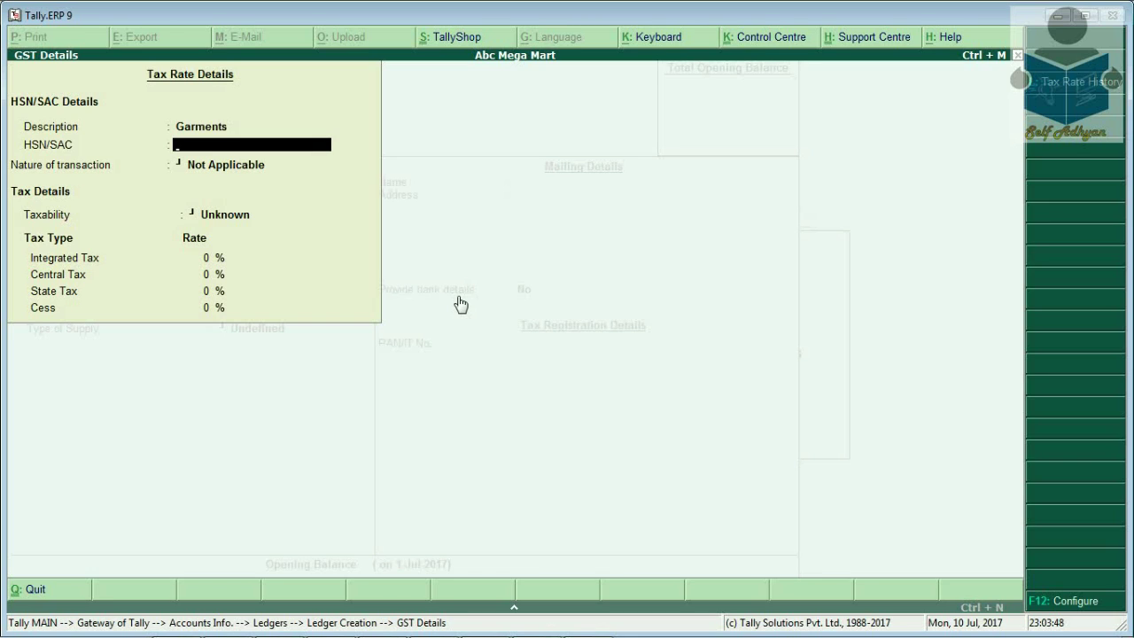
pyautogui.write('9201')
pyautogui.press('Return')
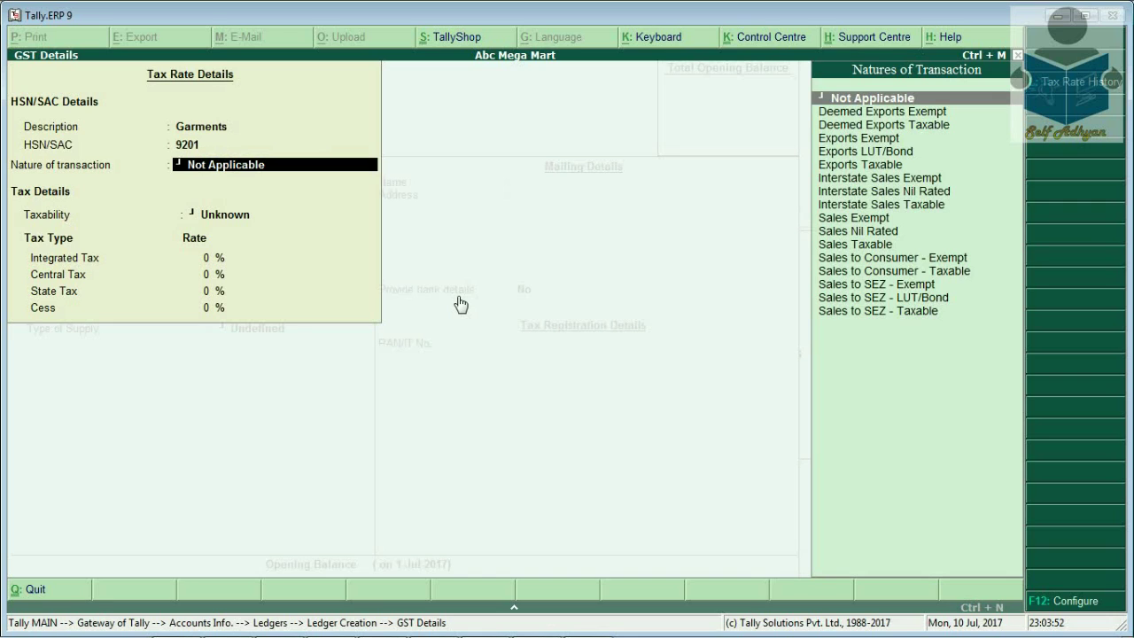
pyautogui.press('Down')
pyautogui.press('Down')
pyautogui.press('Down')
pyautogui.press('Down')
pyautogui.press('Down')
pyautogui.press('Down')
pyautogui.press('Down')
pyautogui.press('Down')
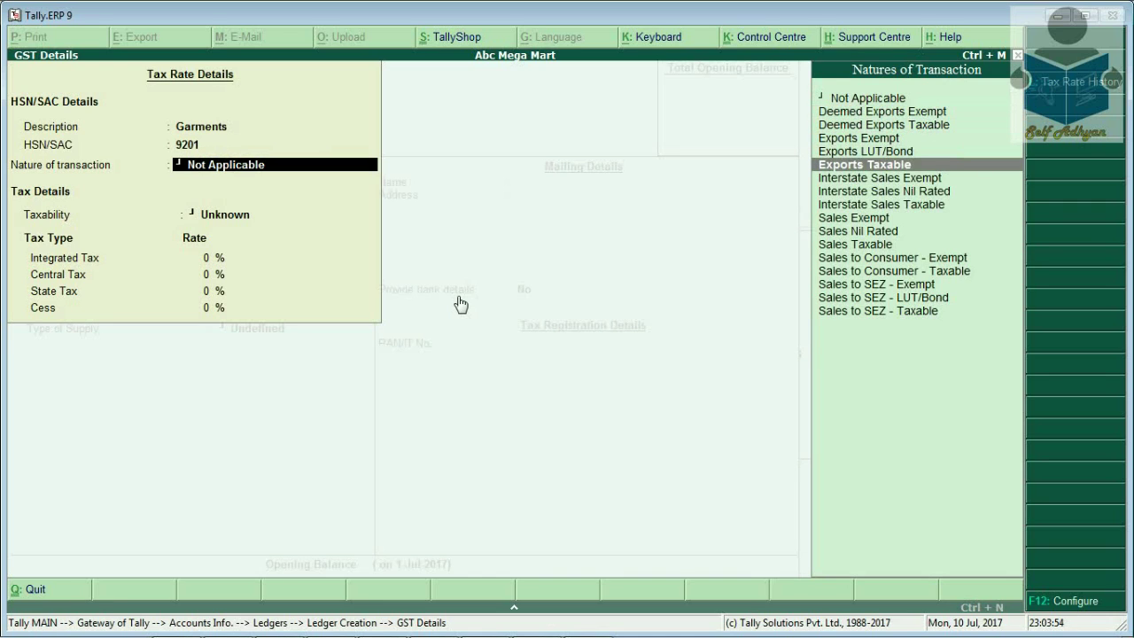
pyautogui.press('Down')
pyautogui.press('Down')
pyautogui.press('Down')
pyautogui.press('Return')
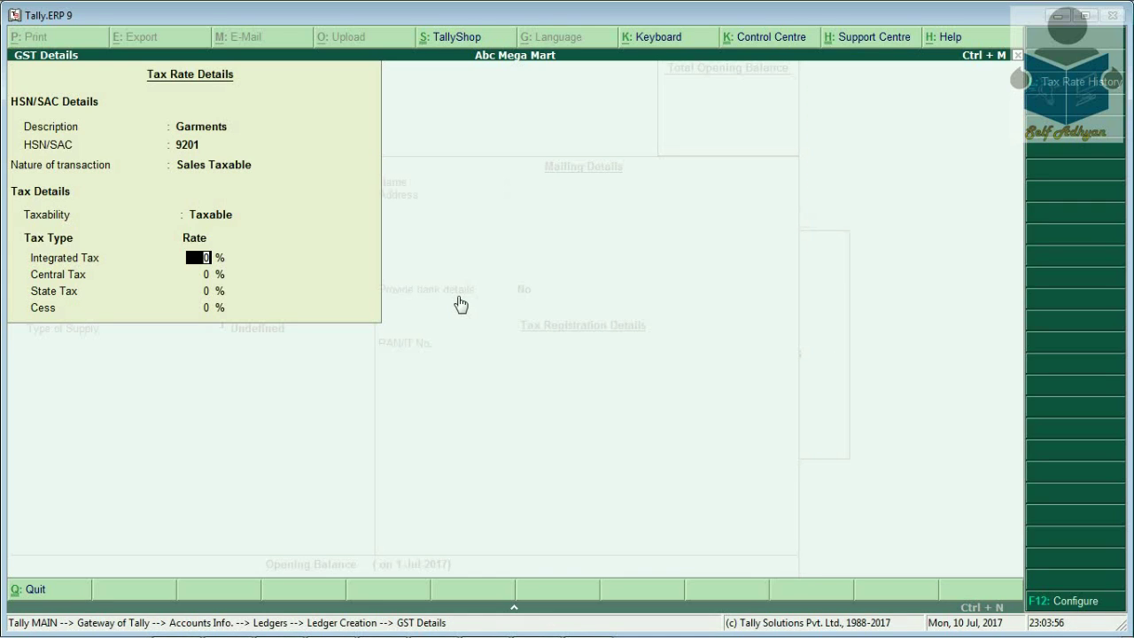
pyautogui.write('12')
pyautogui.press('Return')
pyautogui.press('Return')
pyautogui.press('Return')
pyautogui.press('Return')
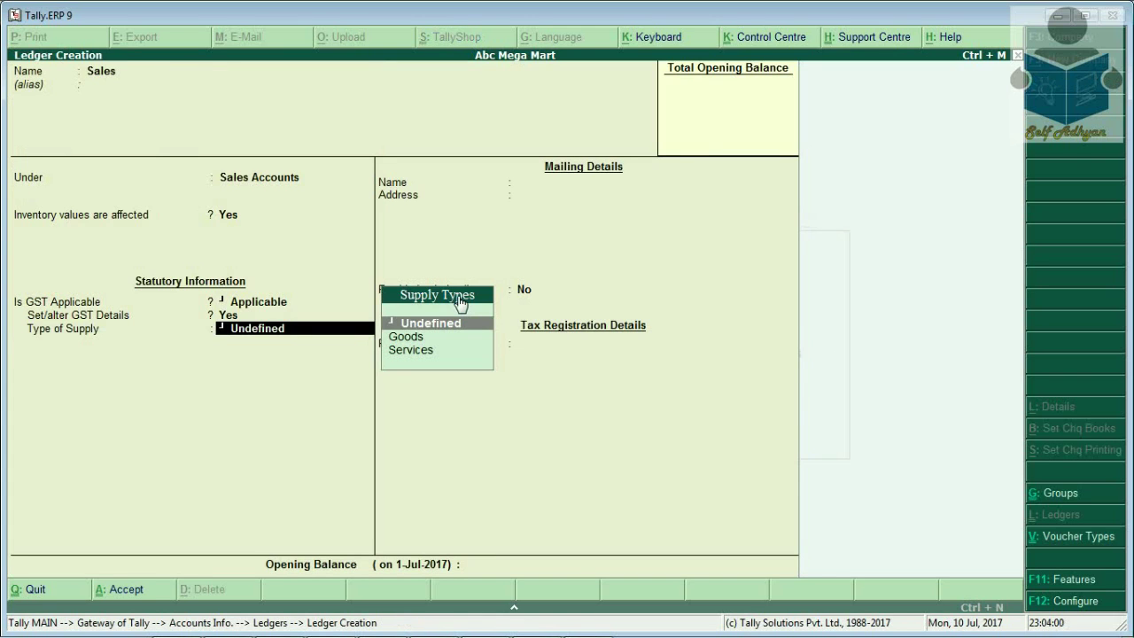
# Set the Sales ledger's type of supply to Goods
pyautogui.press('Down')
pyautogui.press('Down')
pyautogui.press('Up')
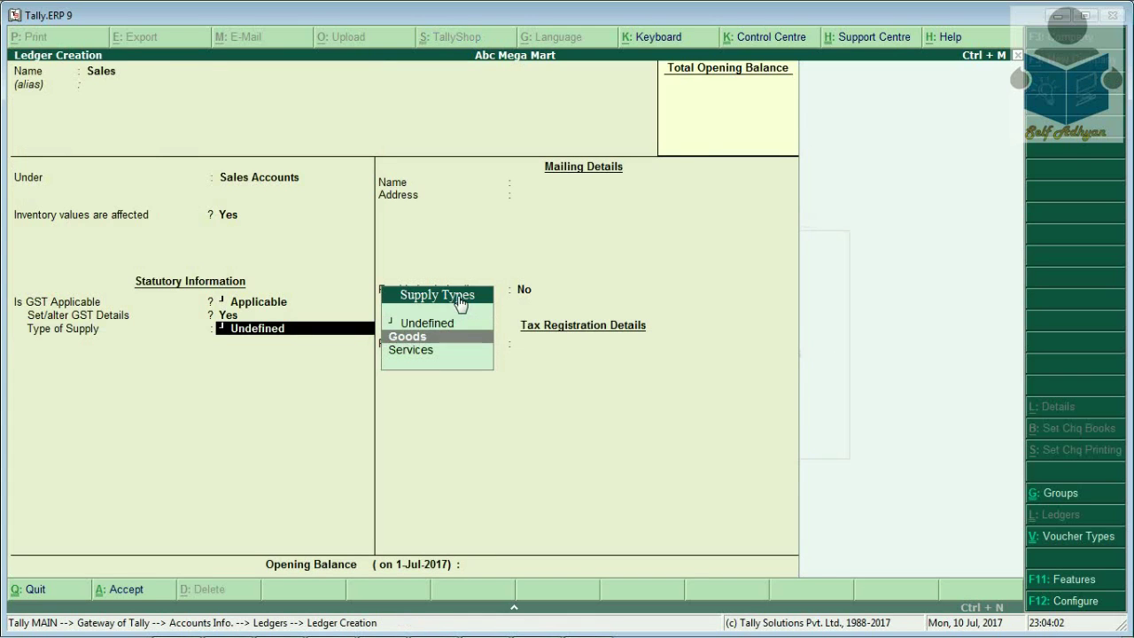
pyautogui.press('Return')
pyautogui.press('Return')
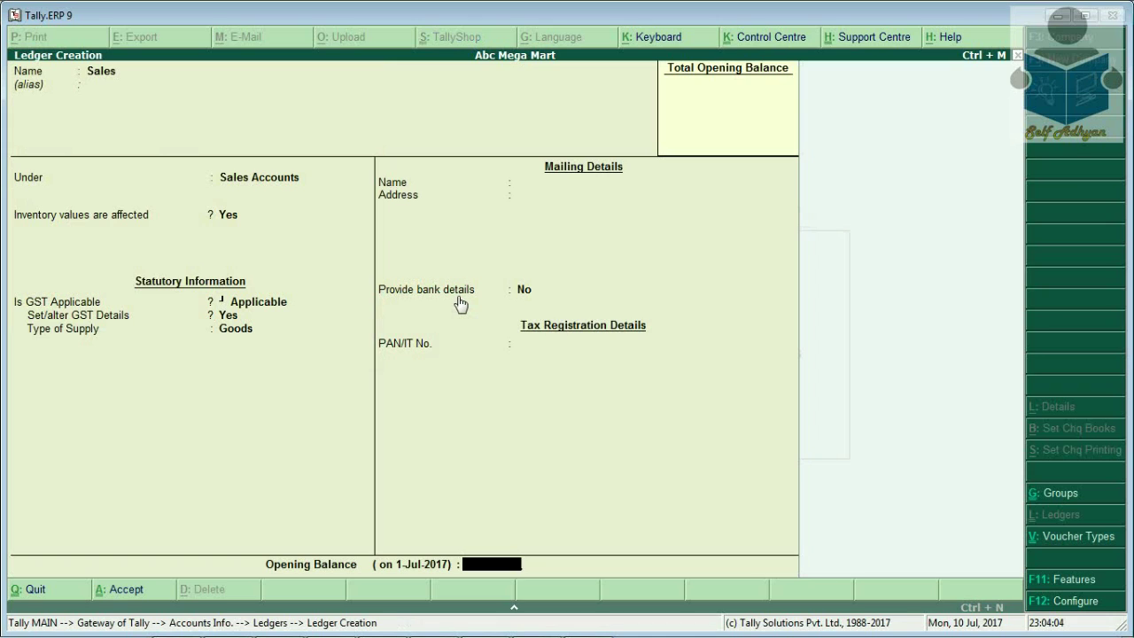
pyautogui.press('Return')
pyautogui.press('Return')
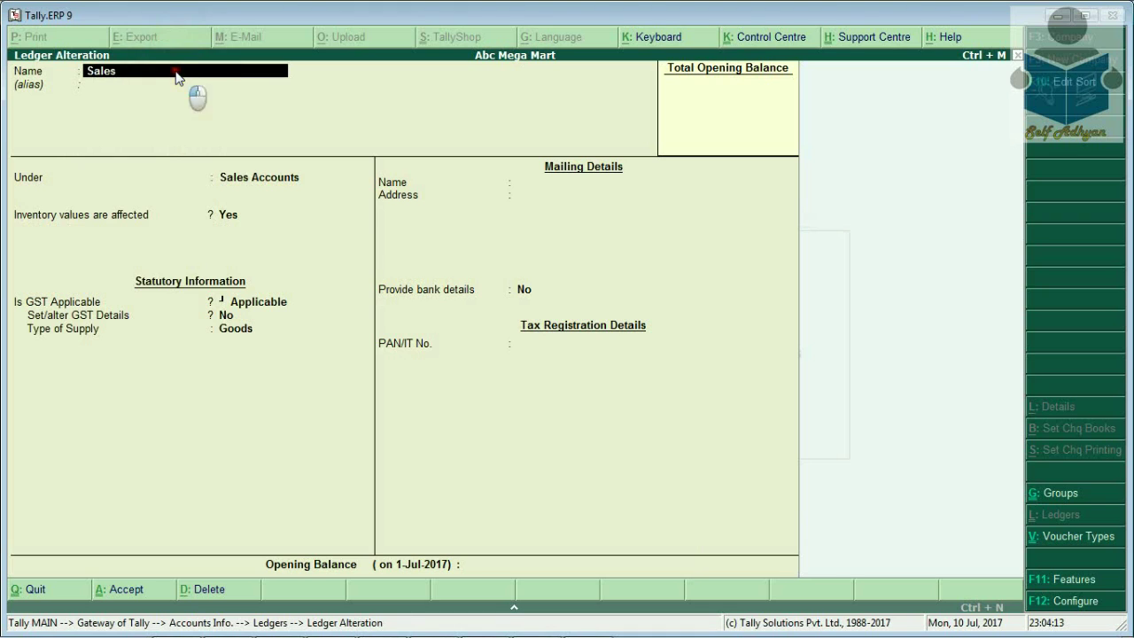
# Rename the Sales ledger to 'Sales @ 12', keeping Goods supply, and accept
pyautogui.write('@ 12')
pyautogui.press('Return')
pyautogui.press('Return')
pyautogui.press('Return')
pyautogui.press('Return')
pyautogui.press('Return')
pyautogui.press('Return')
pyautogui.press('Return')
pyautogui.press('Return')
pyautogui.press('Return')
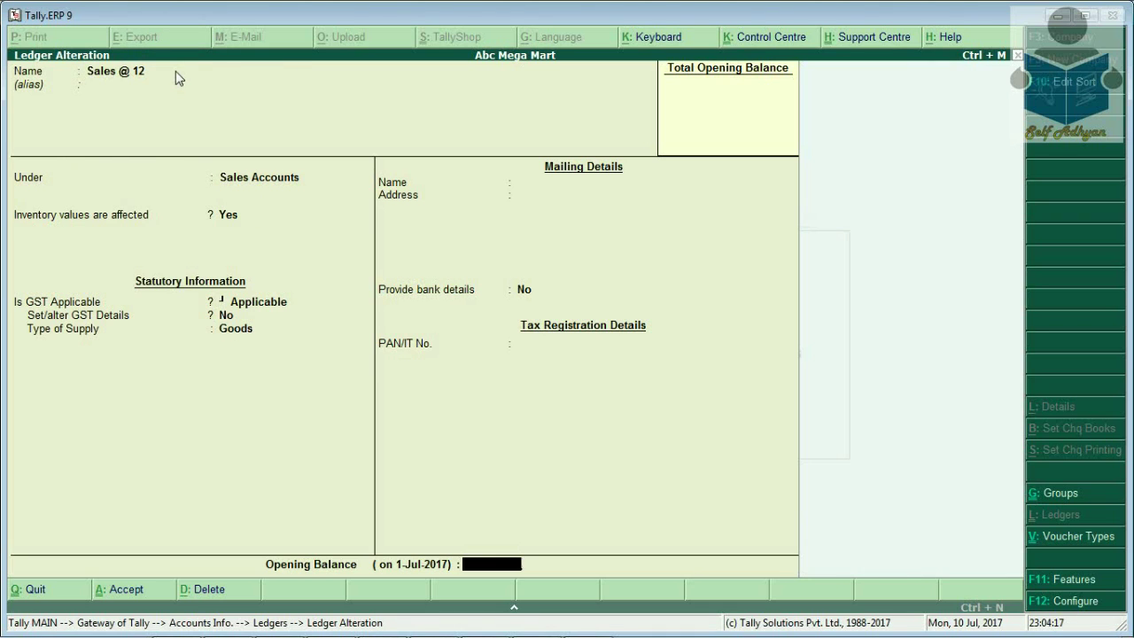
pyautogui.press('Return')
pyautogui.press('Return')
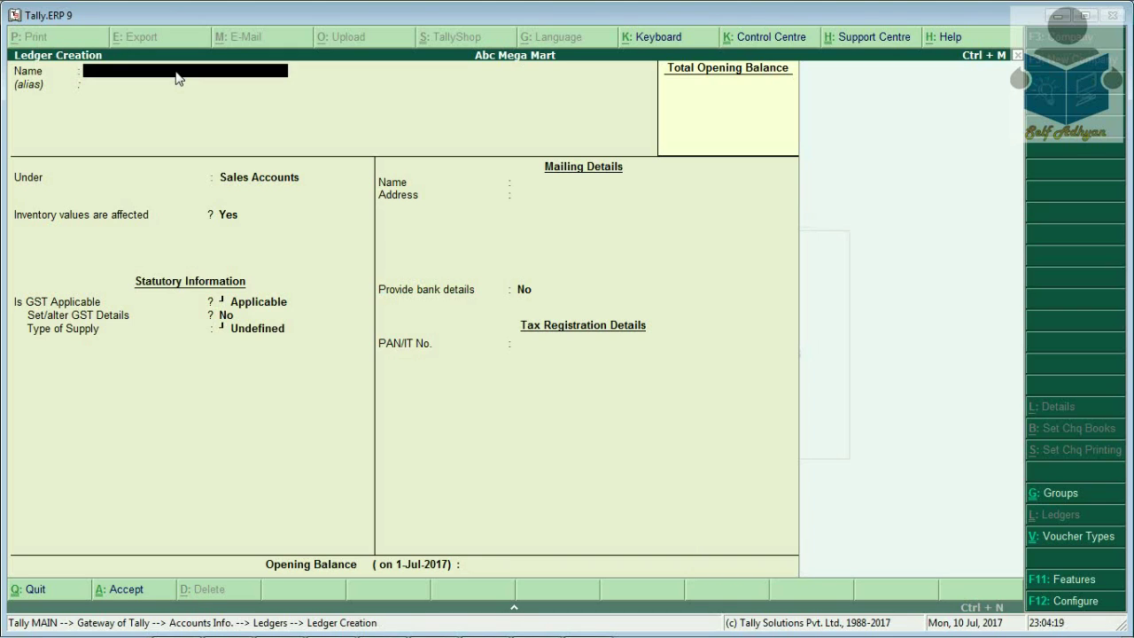
# Create a ledger named Round Off under Indirect Expenses
pyautogui.press('Escape')
pyautogui.write('nRound Off')
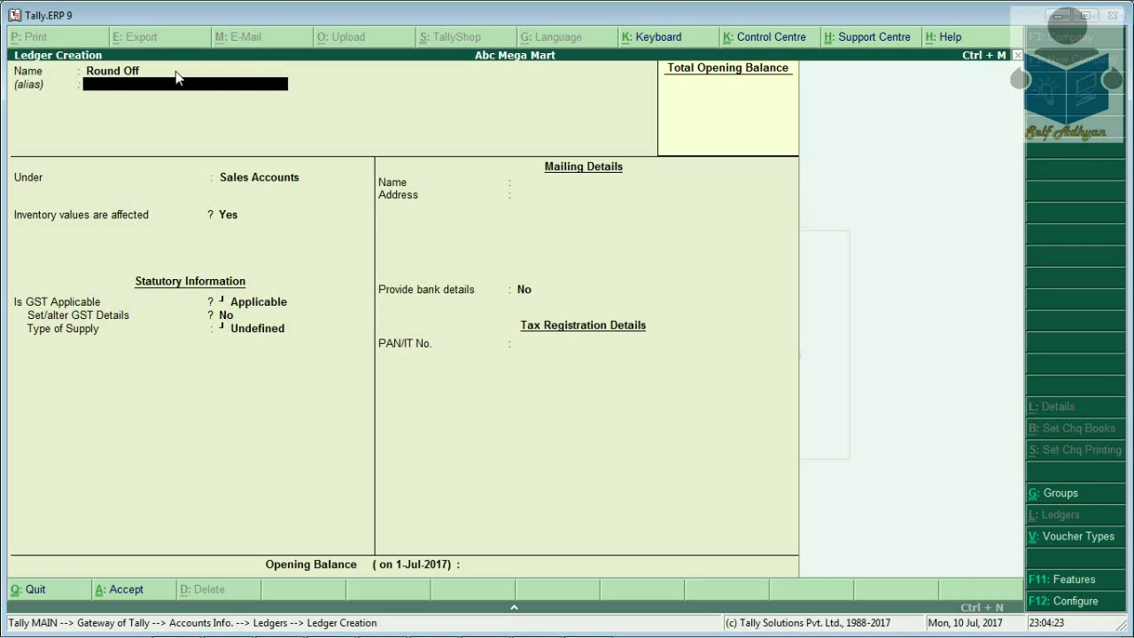
pyautogui.press('Return')
pyautogui.write('i')
pyautogui.press('Down')
pyautogui.press('Down')
pyautogui.press('Up')
pyautogui.press('Up')
pyautogui.press('Down')
pyautogui.press('Up')
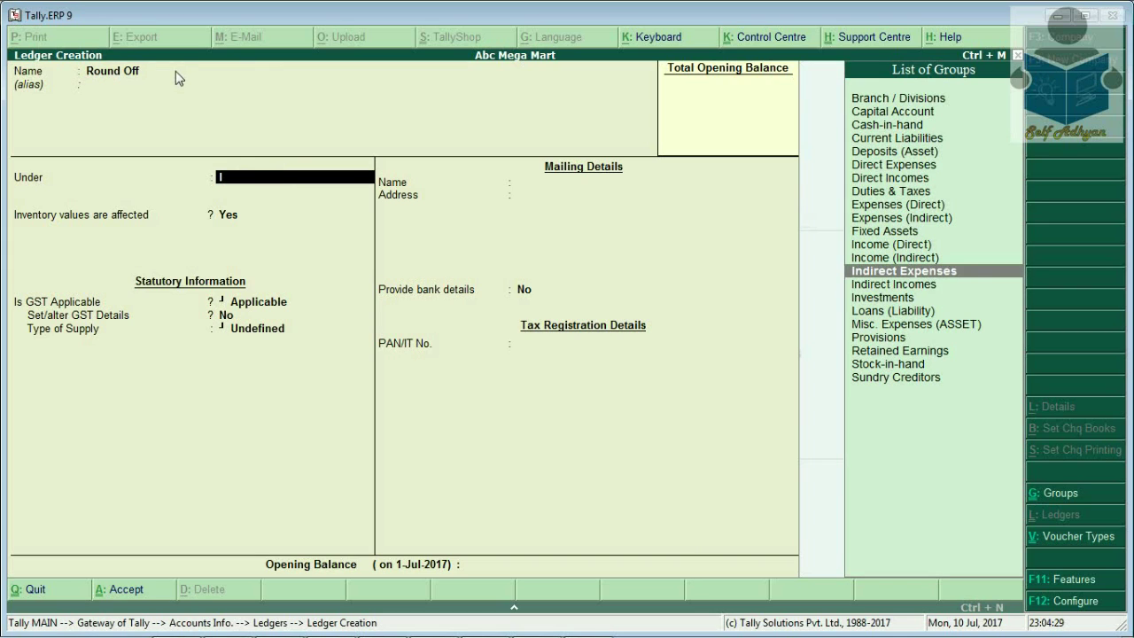
pyautogui.press('Return')
# Mark GST Not Applicable, include it in GST assessable value, appropriated to Goods
pyautogui.press('Return')
pyautogui.press('Return')
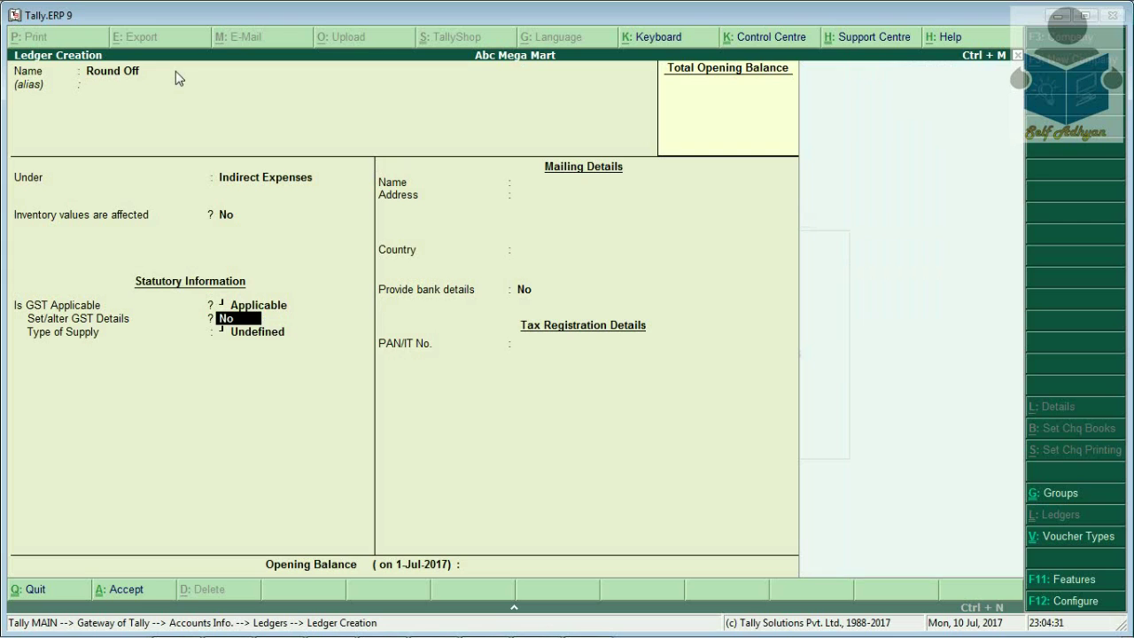
pyautogui.press('Return')
pyautogui.press('Down')
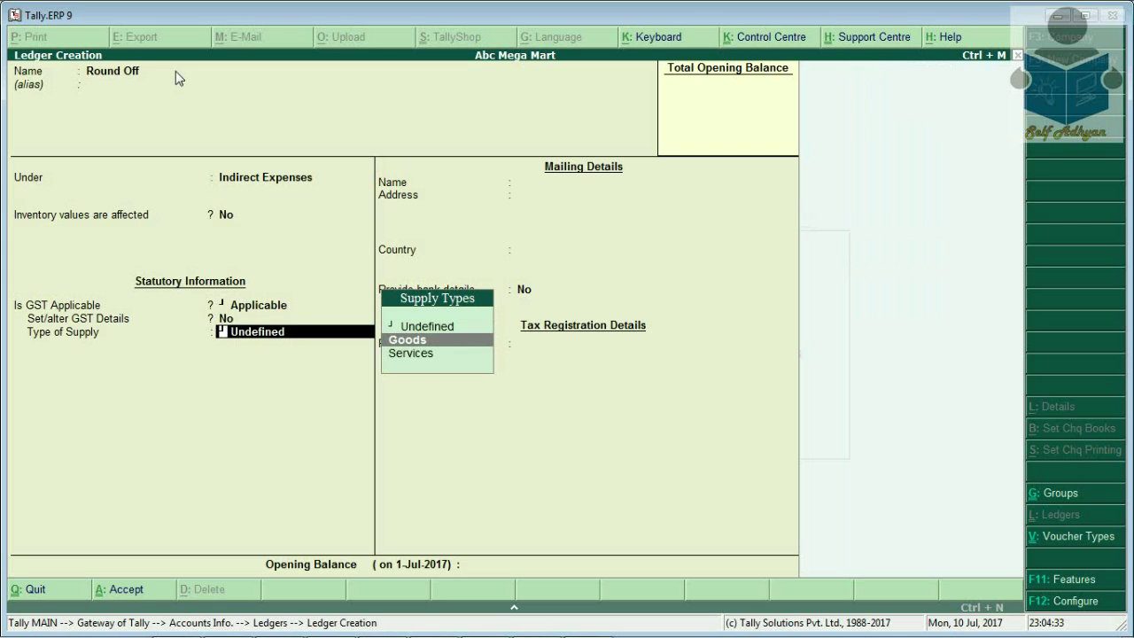
pyautogui.press('Return')
pyautogui.press('BackSpace')
pyautogui.press('BackSpace')
pyautogui.press('BackSpace')
pyautogui.press('Down')
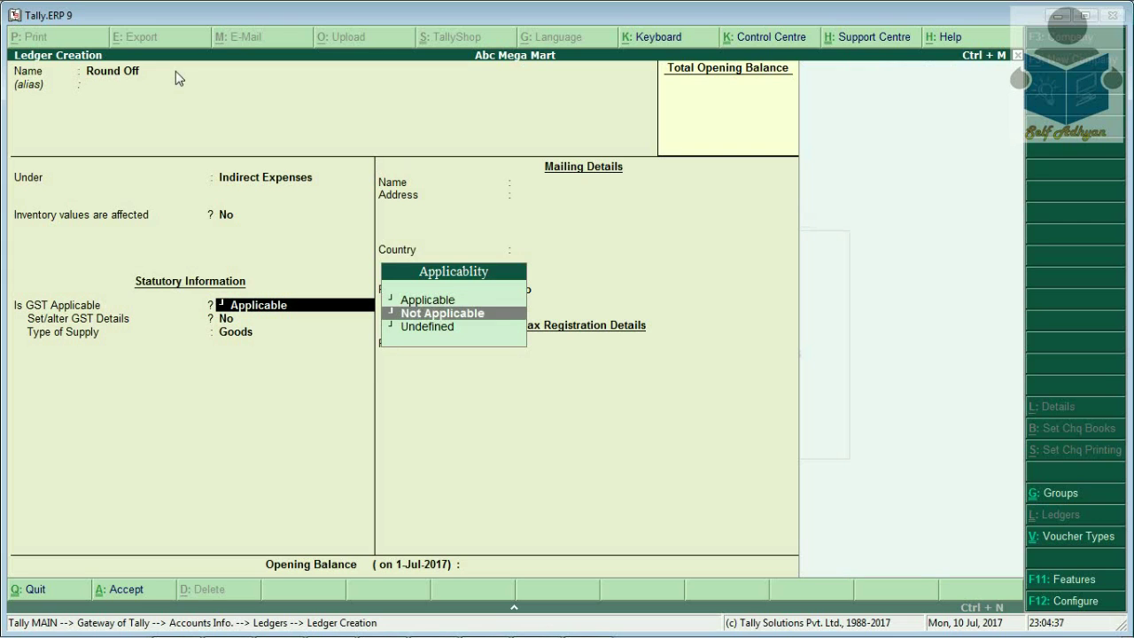
pyautogui.press('Return')
pyautogui.press('Down')
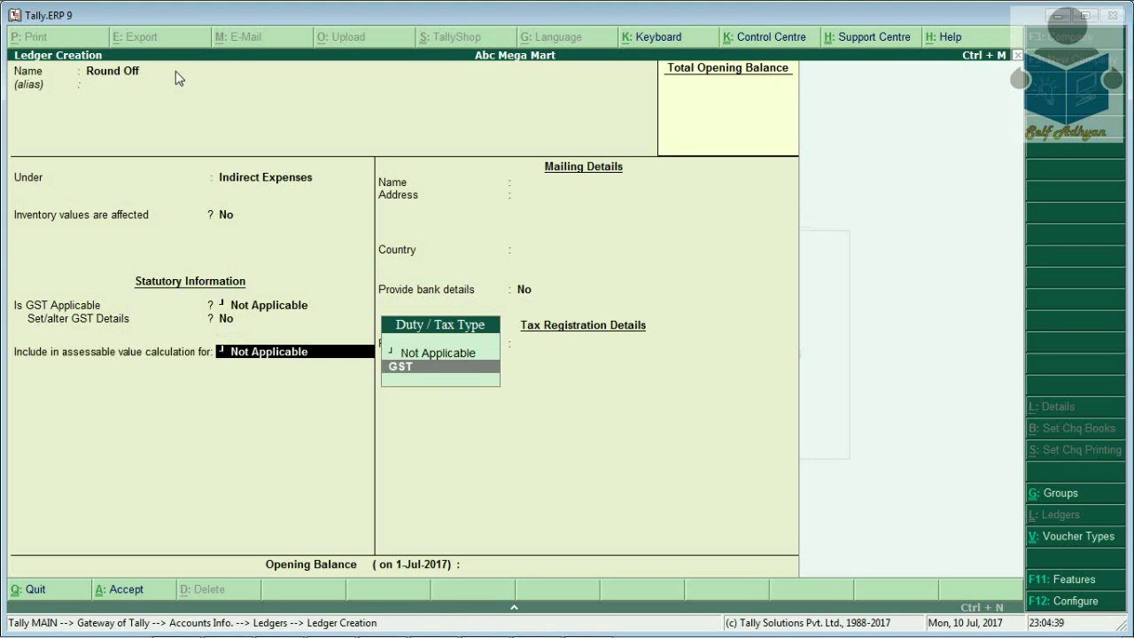
pyautogui.press('Return')
pyautogui.press('Down')
pyautogui.press('Up')
pyautogui.press('Up')
pyautogui.press('Down')
pyautogui.press('Return')
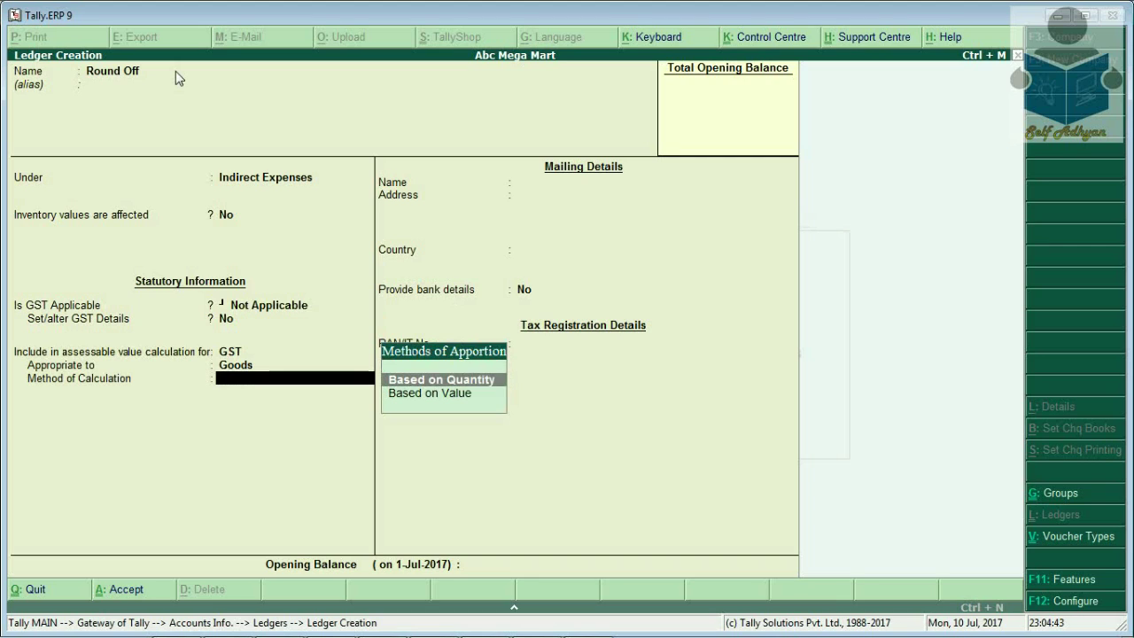
# Choose the Based on Value apportionment method and save the Round Off ledger
pyautogui.press('Down')
pyautogui.press('Up')
pyautogui.press('Down')
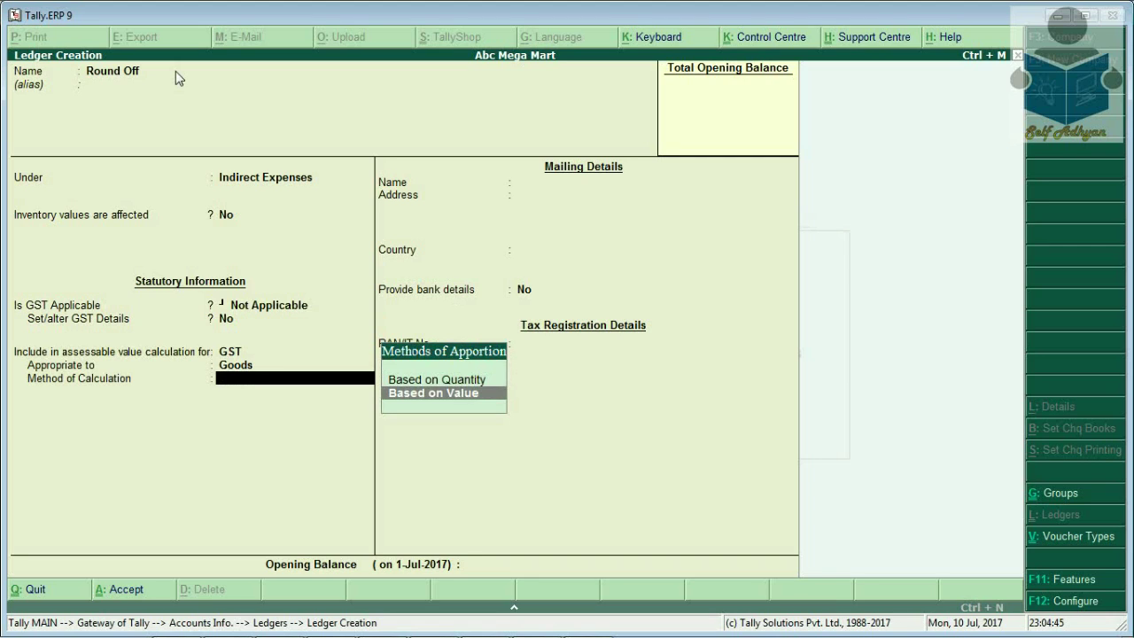
pyautogui.press('Return')
pyautogui.press('Return')
pyautogui.press('Return')
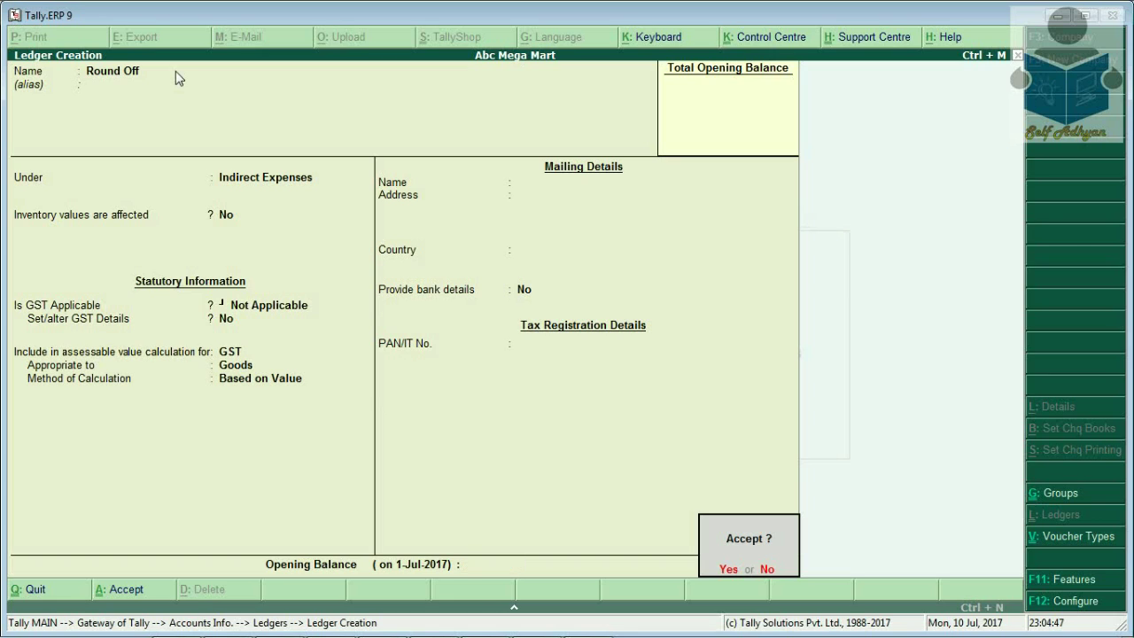
pyautogui.press('Return')
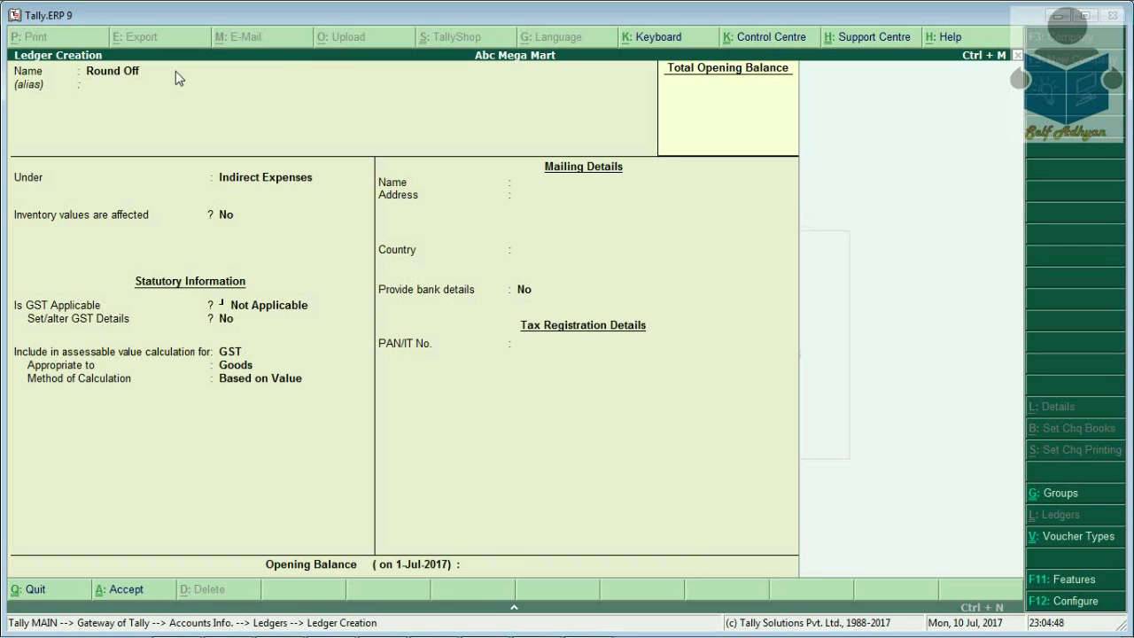
pyautogui.press('Escape')
pyautogui.press('Return')
# Create the pcs unit of measure
pyautogui.press('Escape')
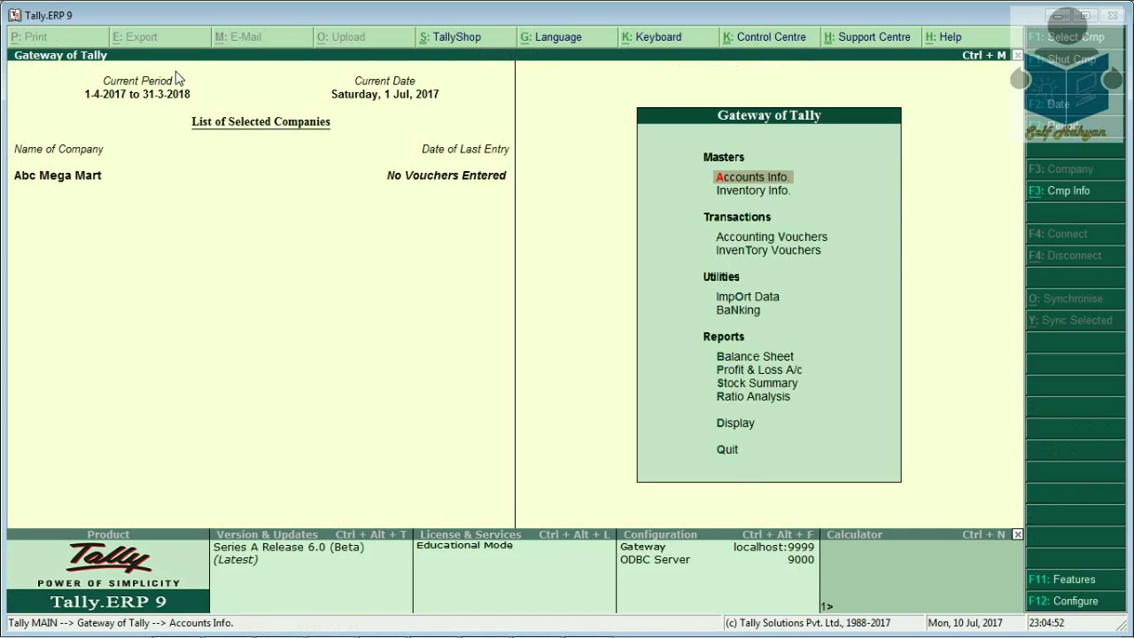
pyautogui.press('i')
pyautogui.press('Down')
pyautogui.press('Down')
pyautogui.press('Return')
pyautogui.press('Return')
pyautogui.write('pcs')
pyautogui.press('Return')
pyautogui.press('Return')
pyautogui.press('Return')
pyautogui.press('Return')
pyautogui.press('Escape')
pyautogui.press('Return')
pyautogui.press('Escape')
pyautogui.press('Up')
pyautogui.press('Return')
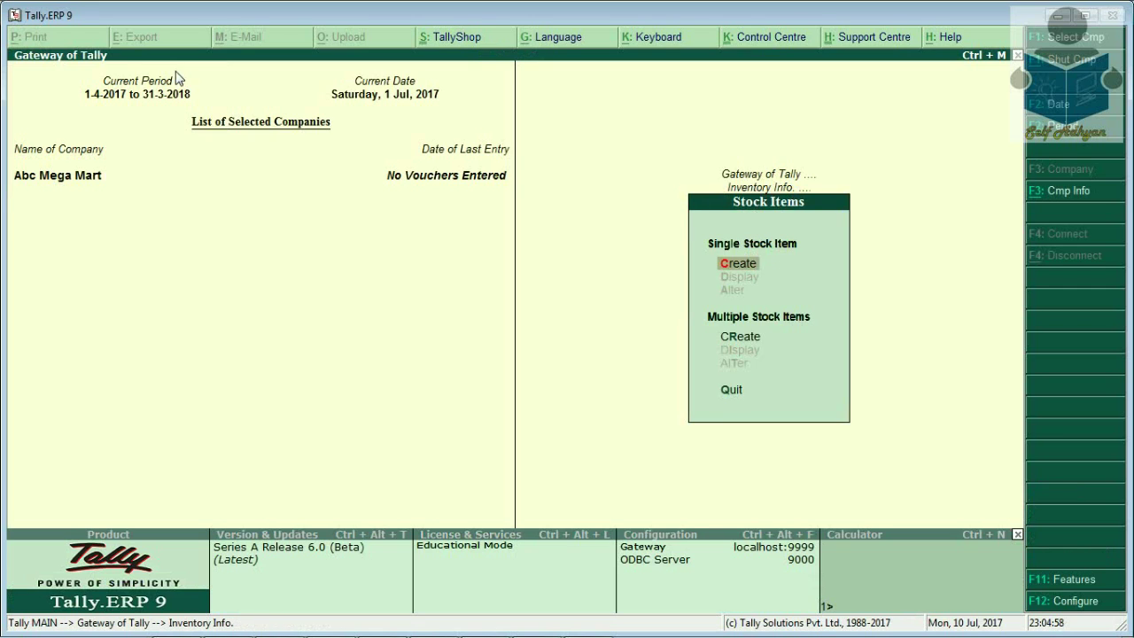
# Create the Saree stock item in Primary, unit pcs, with 200 opening quantity
pyautogui.press('Return')
pyautogui.write('Saree')
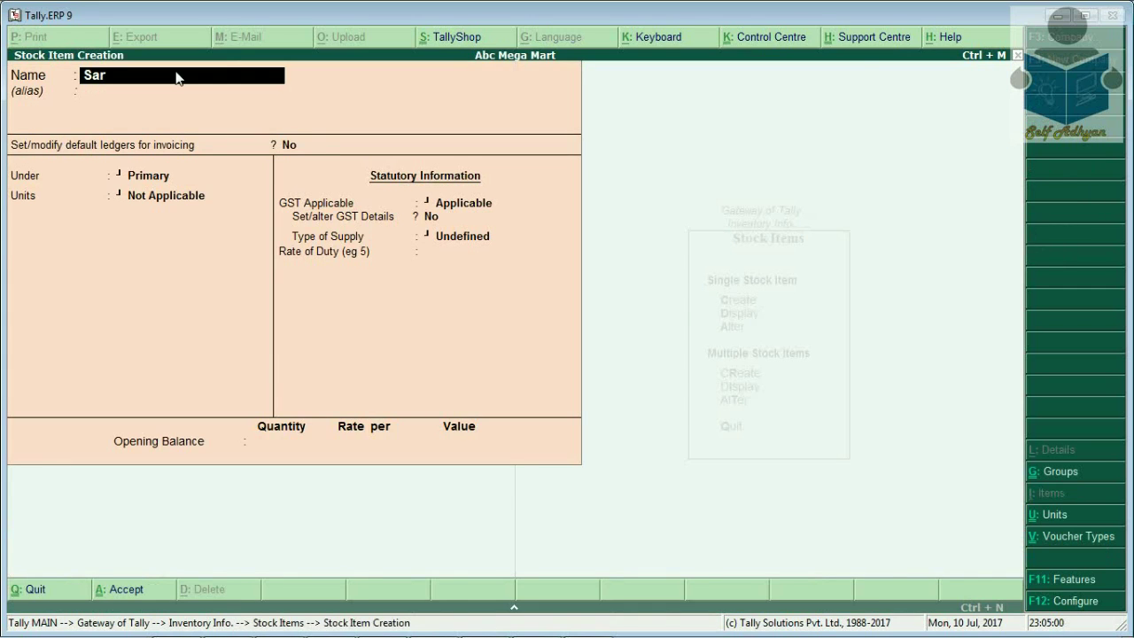
pyautogui.press('Return')
pyautogui.press('Return')
pyautogui.press('Return')
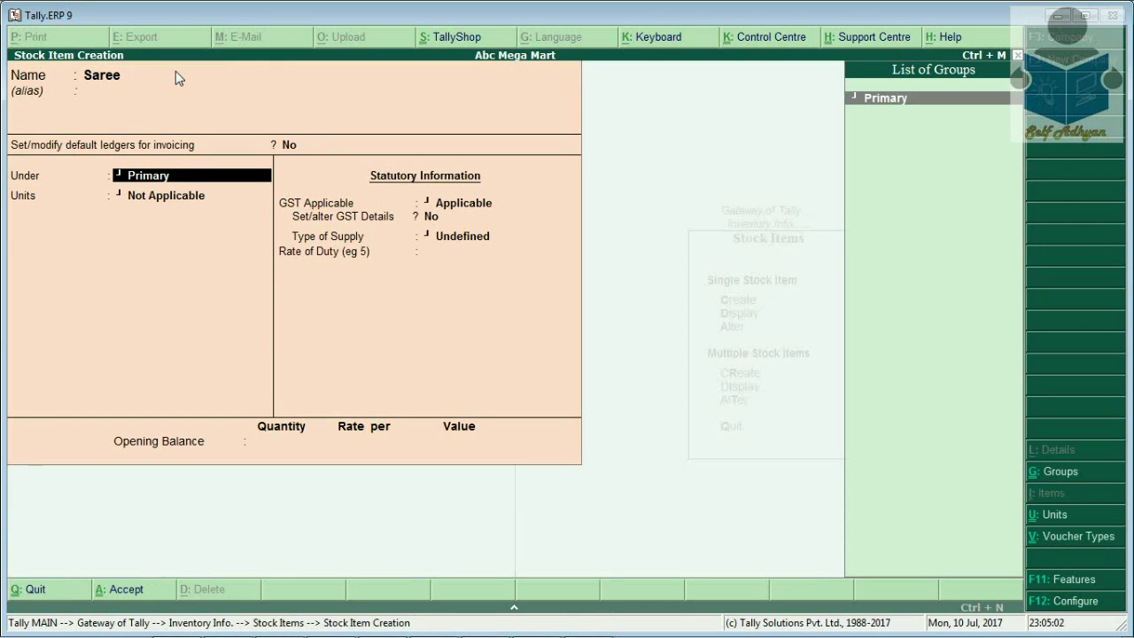
pyautogui.press('Return')
pyautogui.press('Down')
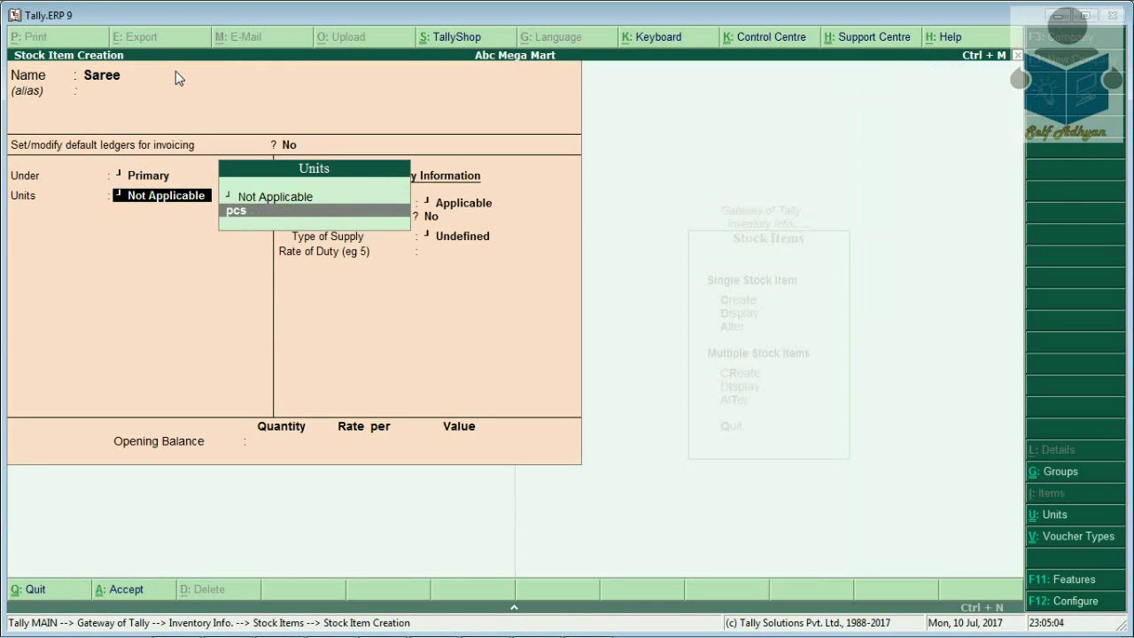
pyautogui.press('Return')
pyautogui.press('Return')
pyautogui.press('Return')
pyautogui.press('Return')
pyautogui.press('Return')
pyautogui.press('Escape')
pyautogui.press('Return')
pyautogui.write('200')
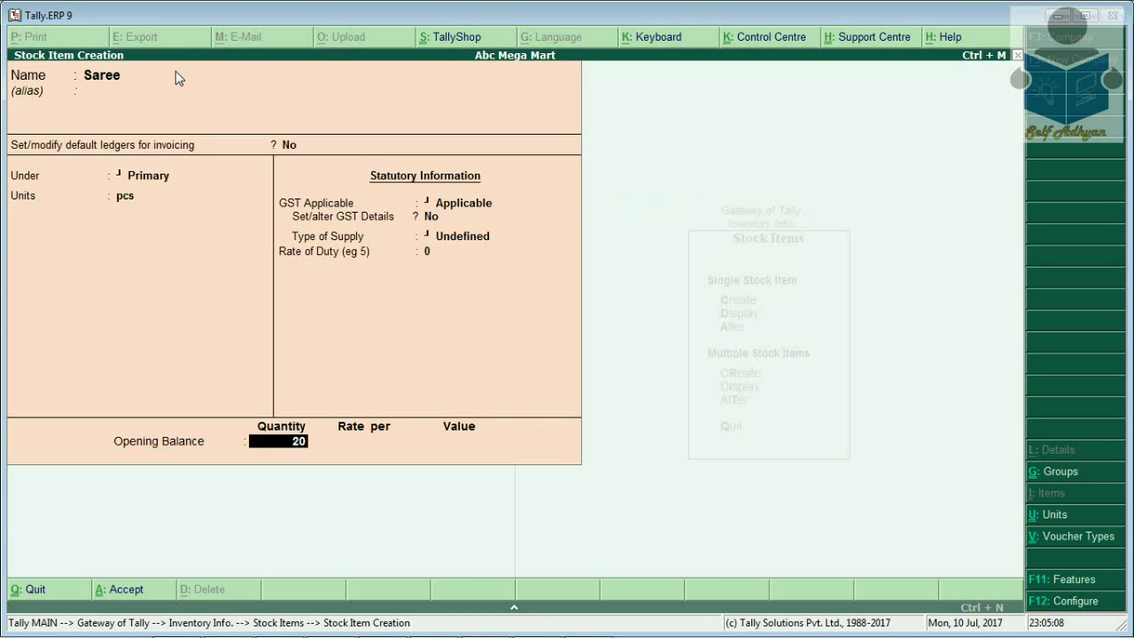
pyautogui.press('Return')
pyautogui.press('Return')
pyautogui.press('Return')
pyautogui.press('Escape')
pyautogui.hotkey('ctrl', 'a')
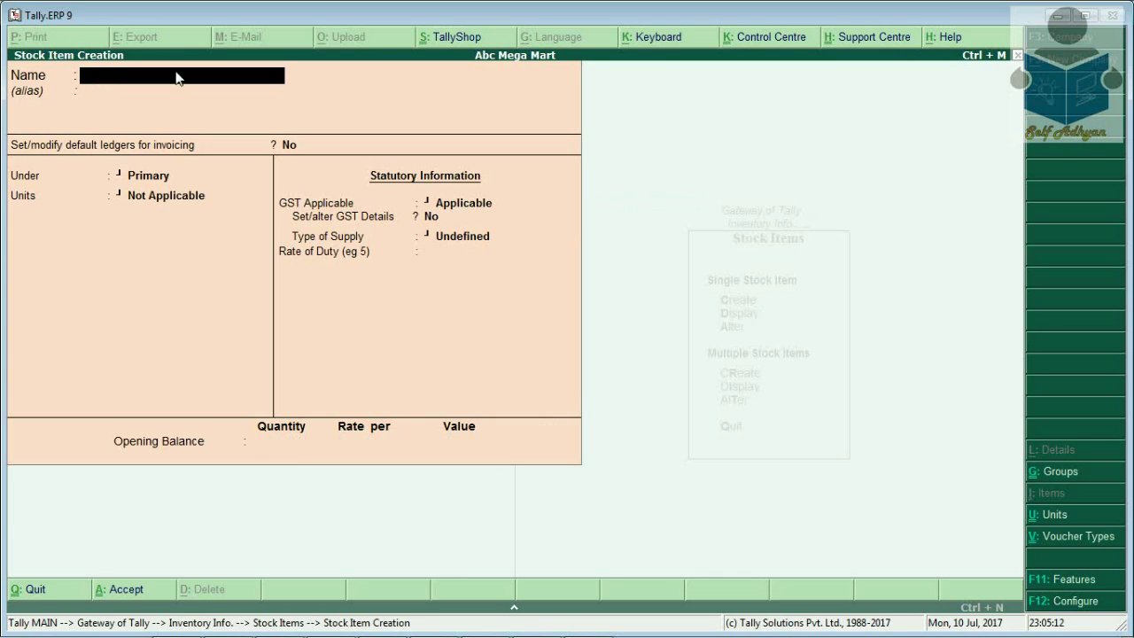
pyautogui.press('Escape')
pyautogui.press('Return')
# Check the Stock Summary, then bring up Voucher Types under Accounts Info
pyautogui.press('Escape')
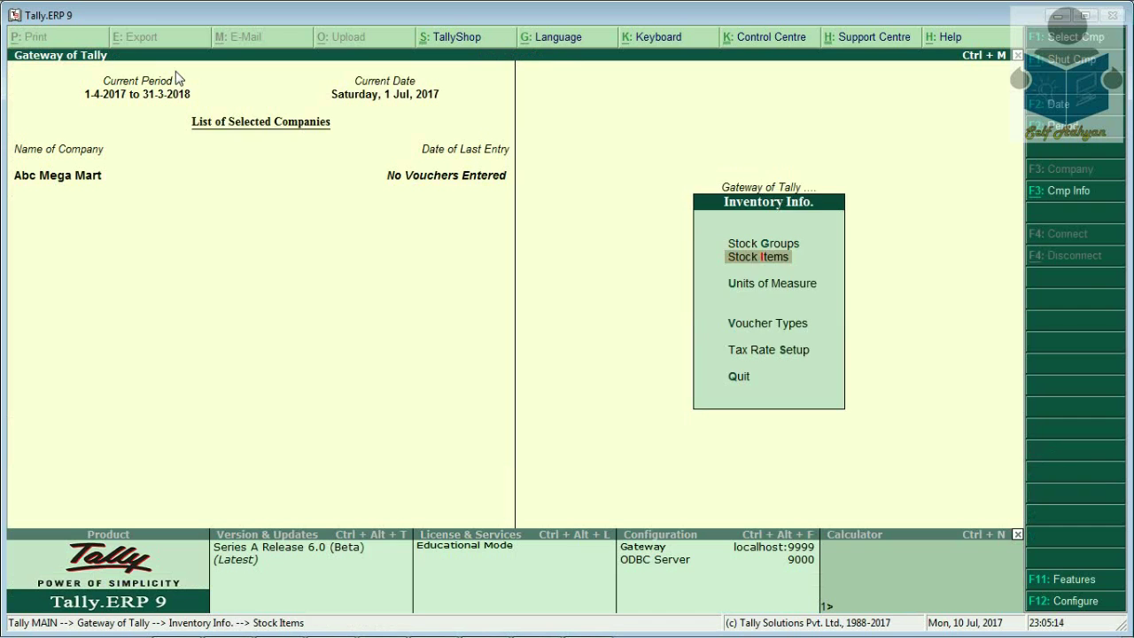
pyautogui.press('Escape')
pyautogui.press('Up')
pyautogui.press('Up')
pyautogui.press('Up')
pyautogui.press('Return')
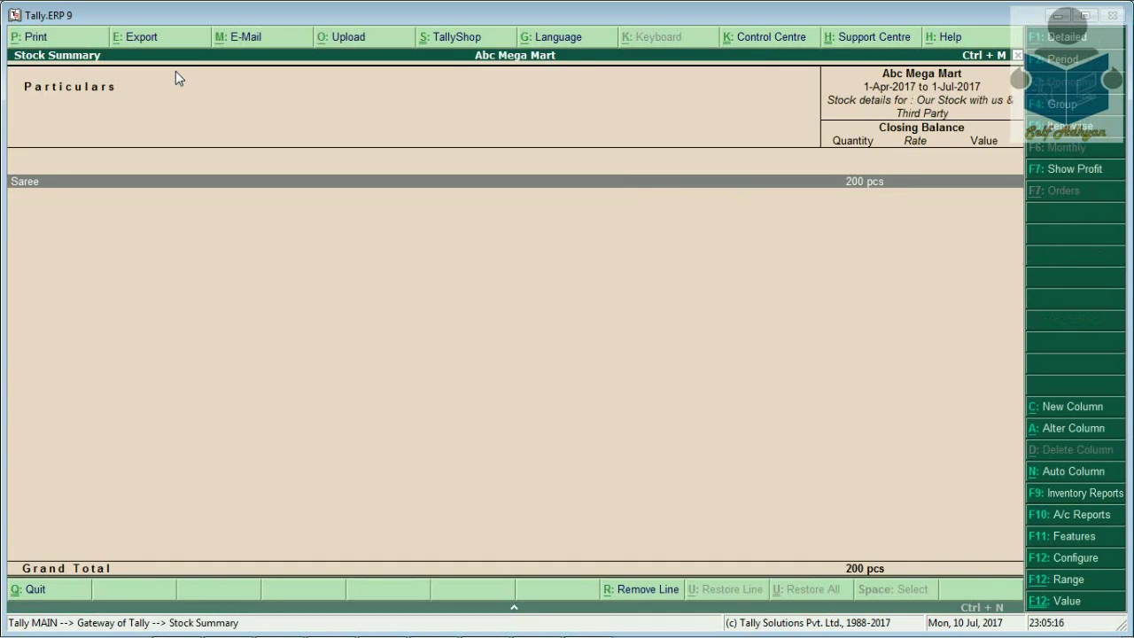
pyautogui.press('Escape')
pyautogui.press('Up')
pyautogui.press('Up')
pyautogui.press('Up')
pyautogui.press('Up')
pyautogui.press('Up')
pyautogui.press('Up')
pyautogui.press('Up')
pyautogui.press('Up')
pyautogui.press('Return')
pyautogui.press('Down')
pyautogui.press('Down')
pyautogui.press('Return')
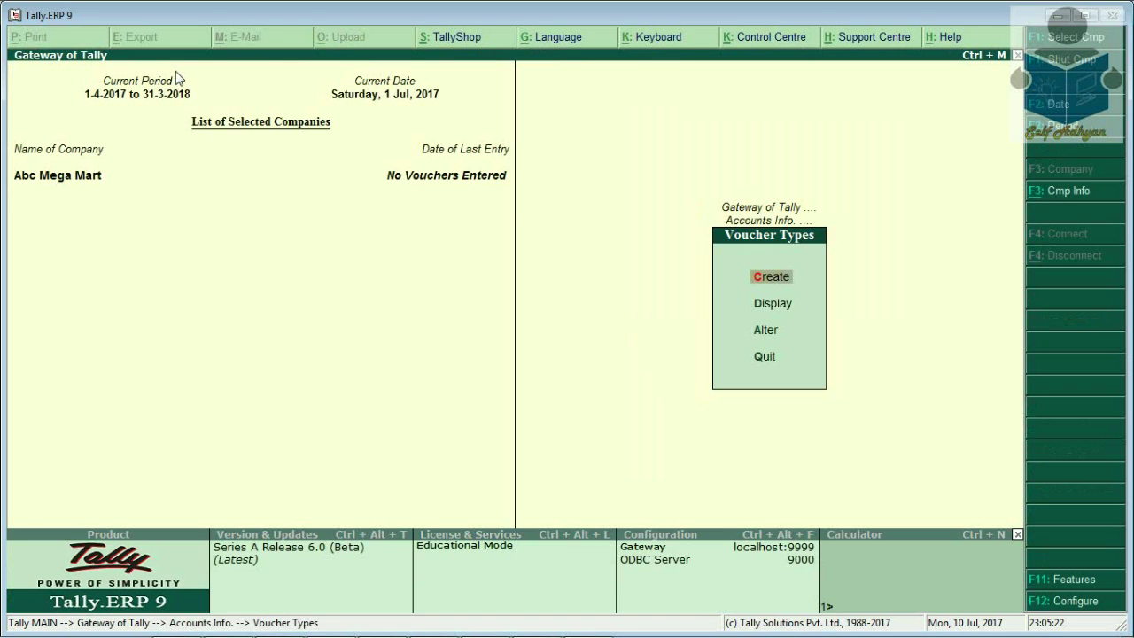
# Create the 'Sales with Rounding' voucher type based on Sales, with a new class named Rounding
pyautogui.press('Down')
pyautogui.press('Down')
pyautogui.press('Up')
pyautogui.press('Up')
pyautogui.press('Return')
pyautogui.write('Sales with Rounding')
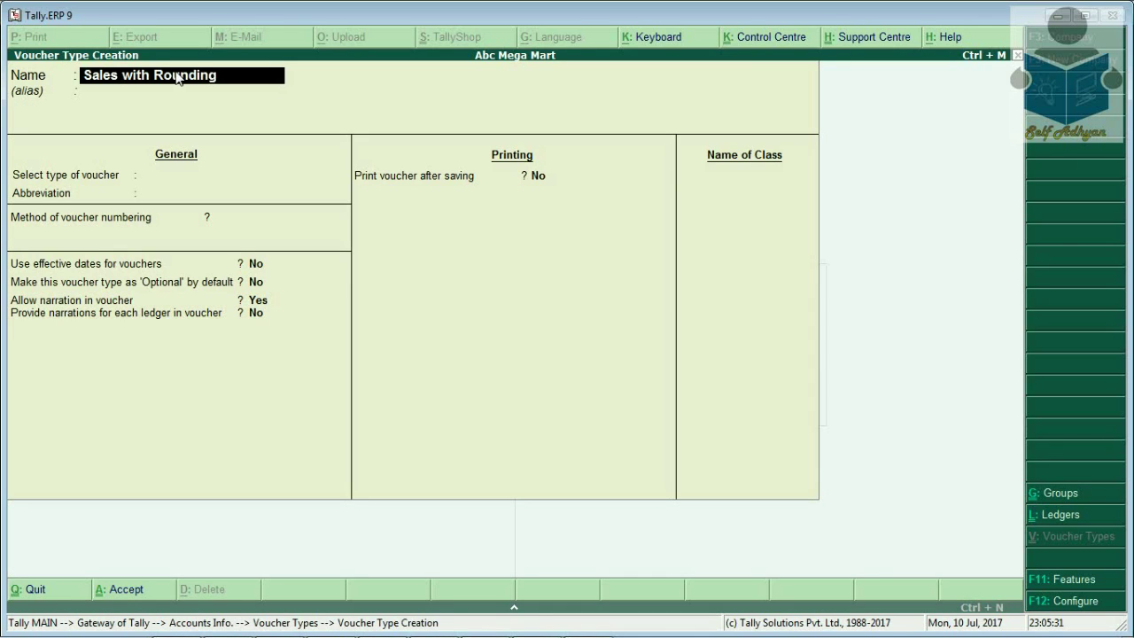
pyautogui.press('Return')
pyautogui.press('Return')
pyautogui.write('sa')
pyautogui.press('Return')
pyautogui.press('Return')
pyautogui.press('Return')
pyautogui.press('Return')
pyautogui.press('Return')
pyautogui.press('Return')
pyautogui.press('Return')
pyautogui.press('Return')
pyautogui.press('Return')
pyautogui.press('Return')
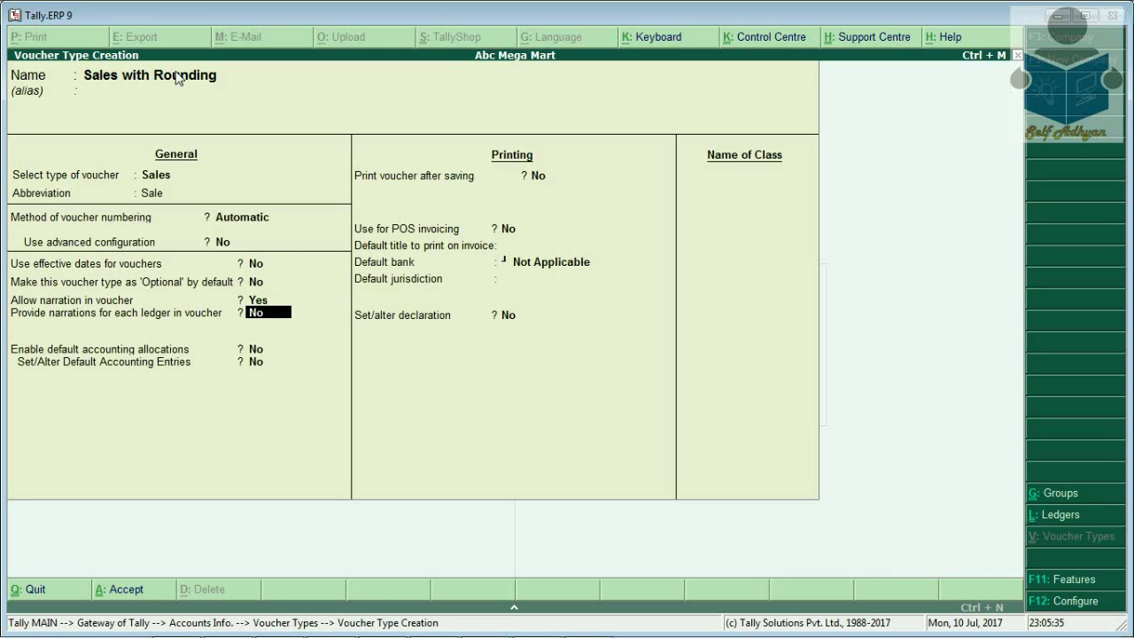
pyautogui.press('Return')
pyautogui.press('Return')
pyautogui.press('Return')
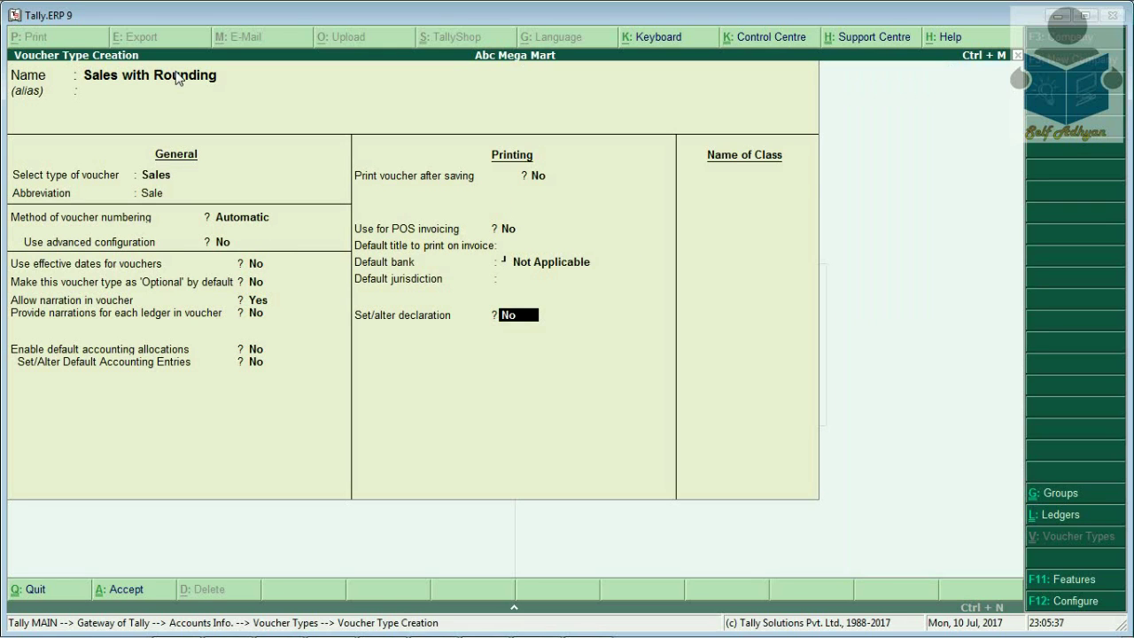
pyautogui.write('Rio')
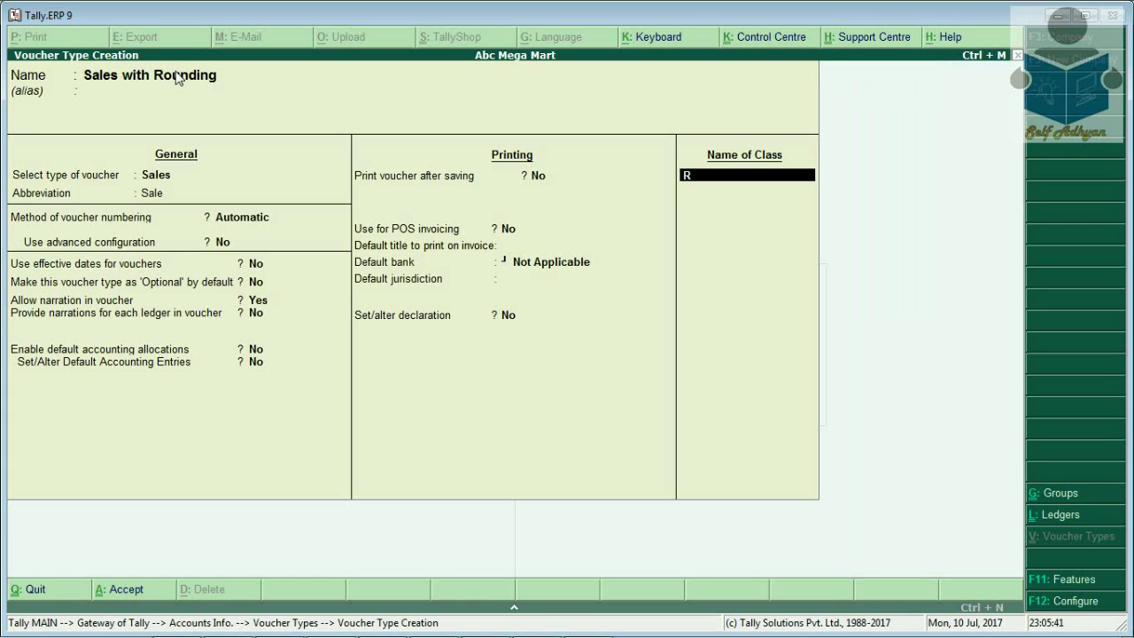
pyautogui.press('Return')
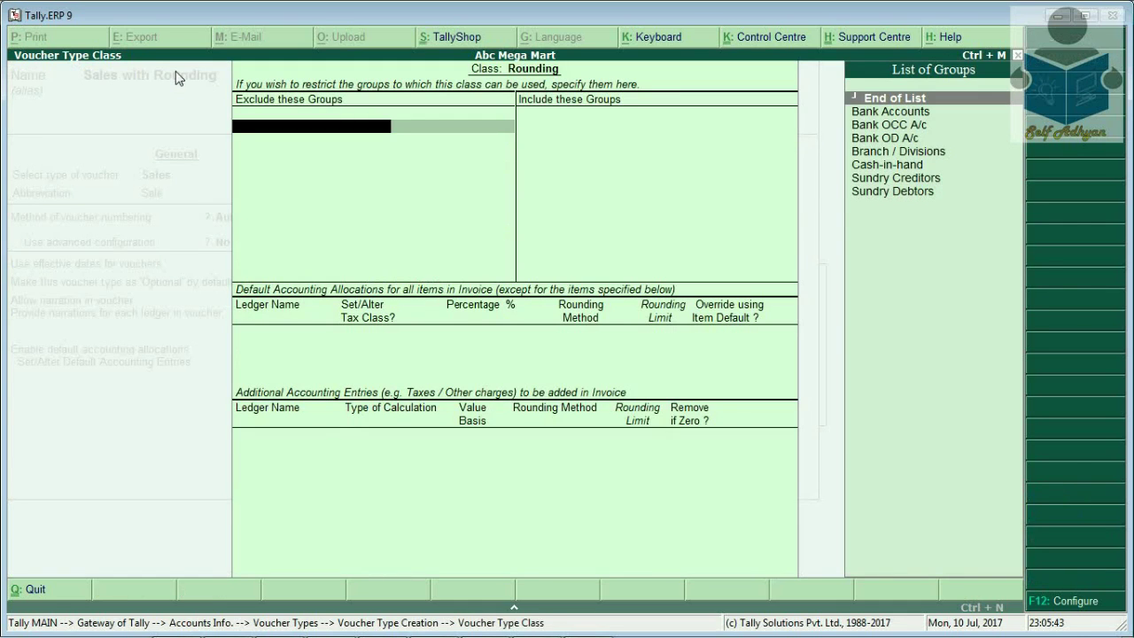
# Allocate Sales @ 12 at 100% and add Cgst, Sgst and Round Off as additional entries
pyautogui.press('Return')
pyautogui.press('Return')
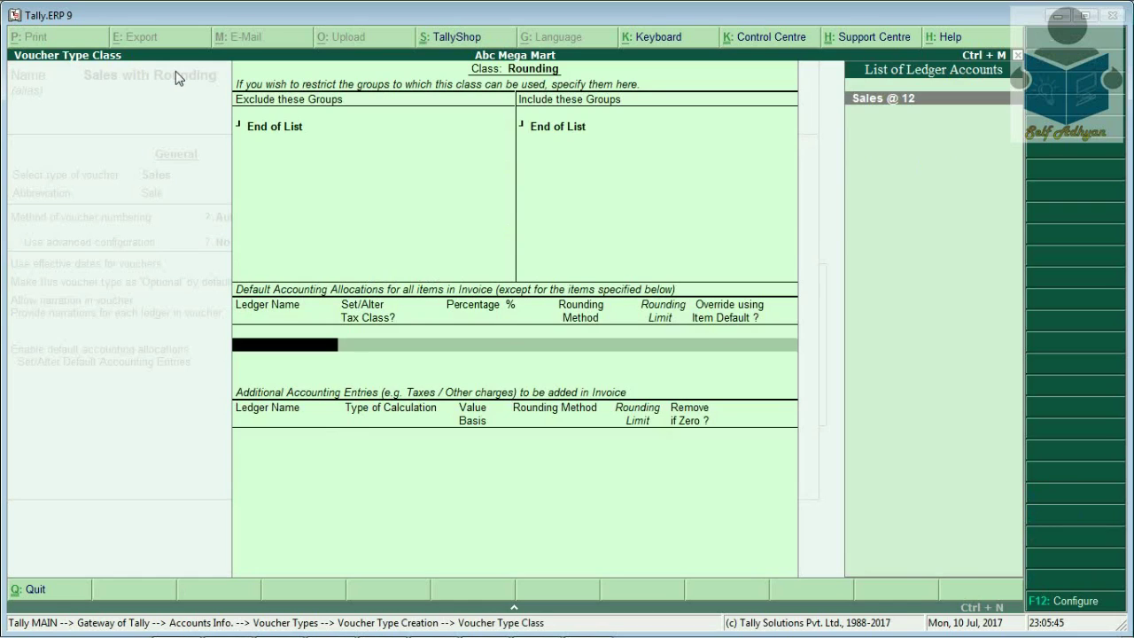
pyautogui.press('Return')
pyautogui.press('Return')
pyautogui.press('Return')
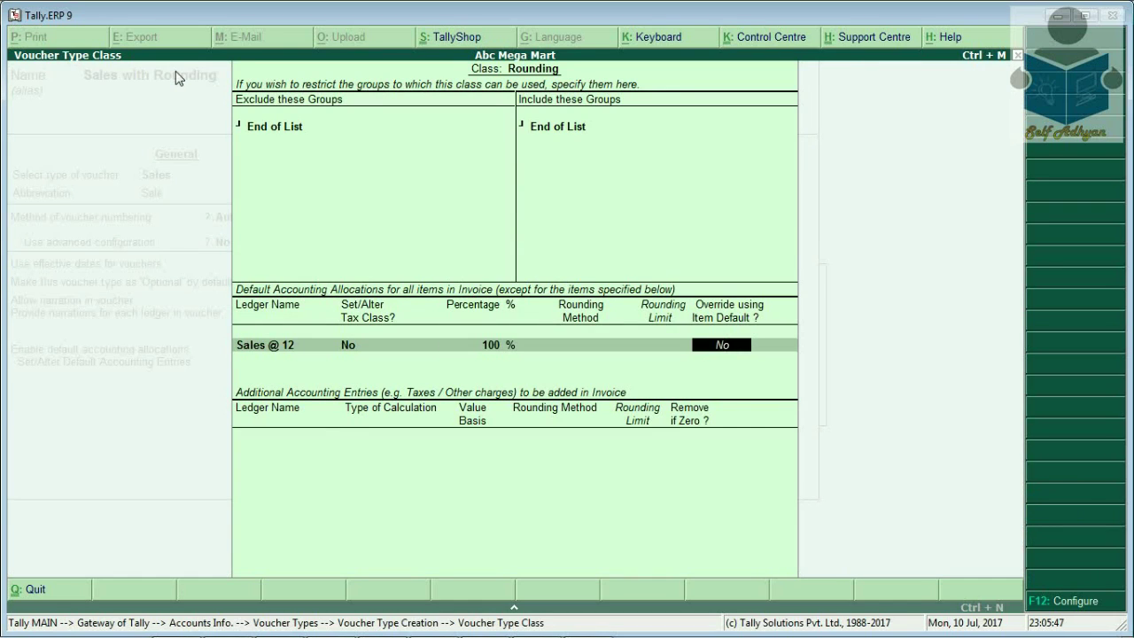
pyautogui.press('Return')
pyautogui.press('Down')
pyautogui.press('Down')
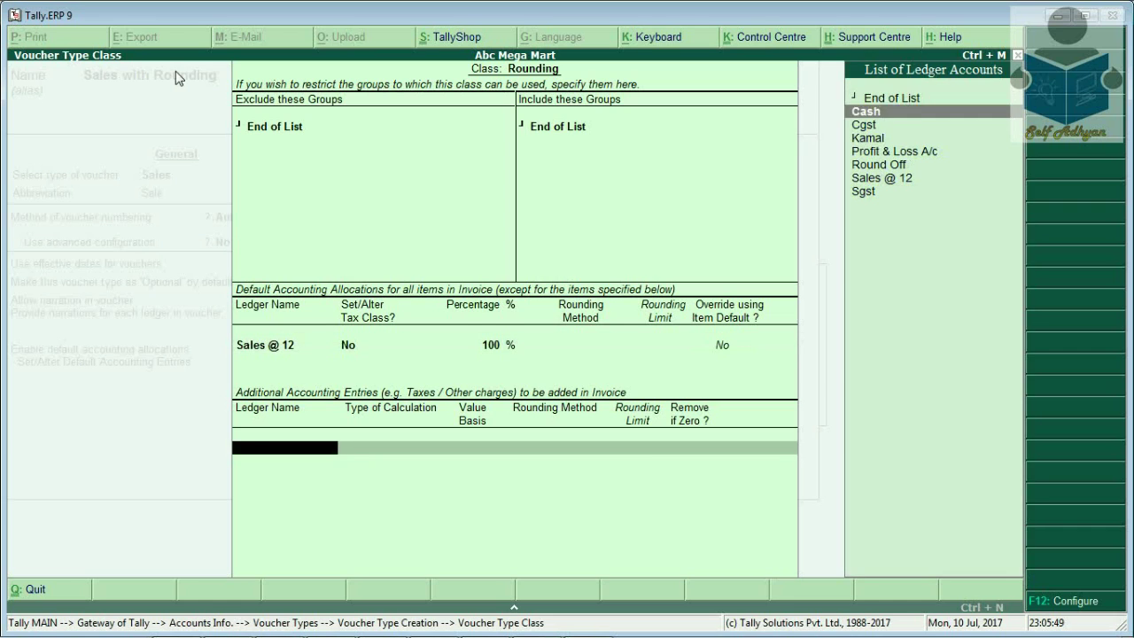
pyautogui.press('Return')
pyautogui.press('Return')
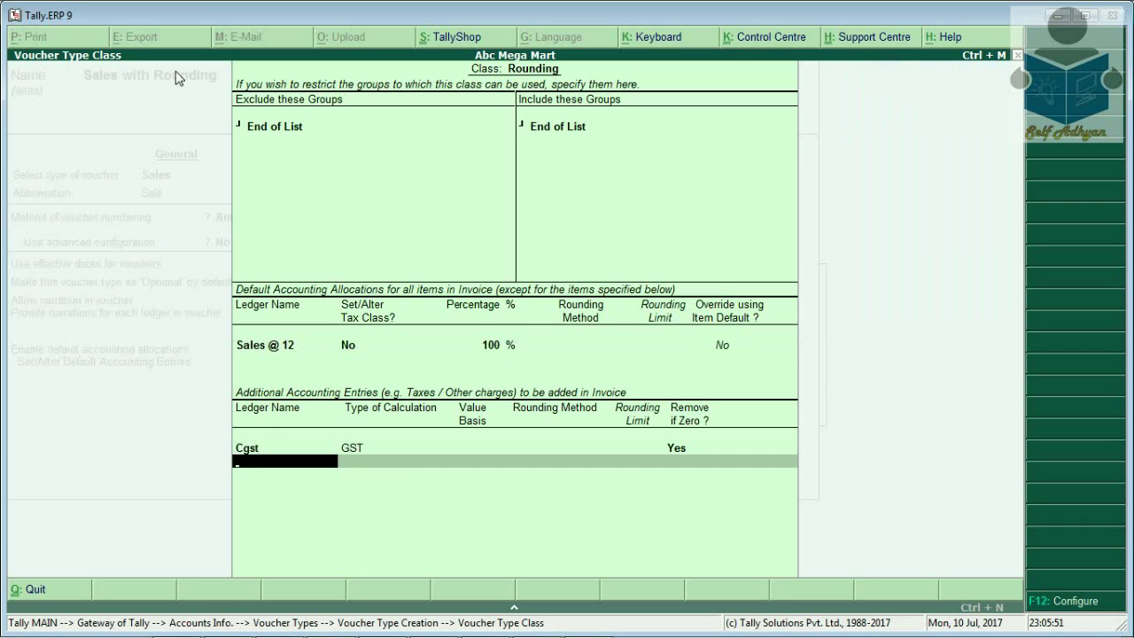
pyautogui.press('Down')
pyautogui.press('Down')
pyautogui.press('Down')
pyautogui.press('Down')
pyautogui.press('Down')
pyautogui.press('Down')
pyautogui.press('Down')
pyautogui.press('Return')
pyautogui.press('Return')
pyautogui.press('Up')
pyautogui.press('Up')
pyautogui.press('Up')
pyautogui.press('Return')
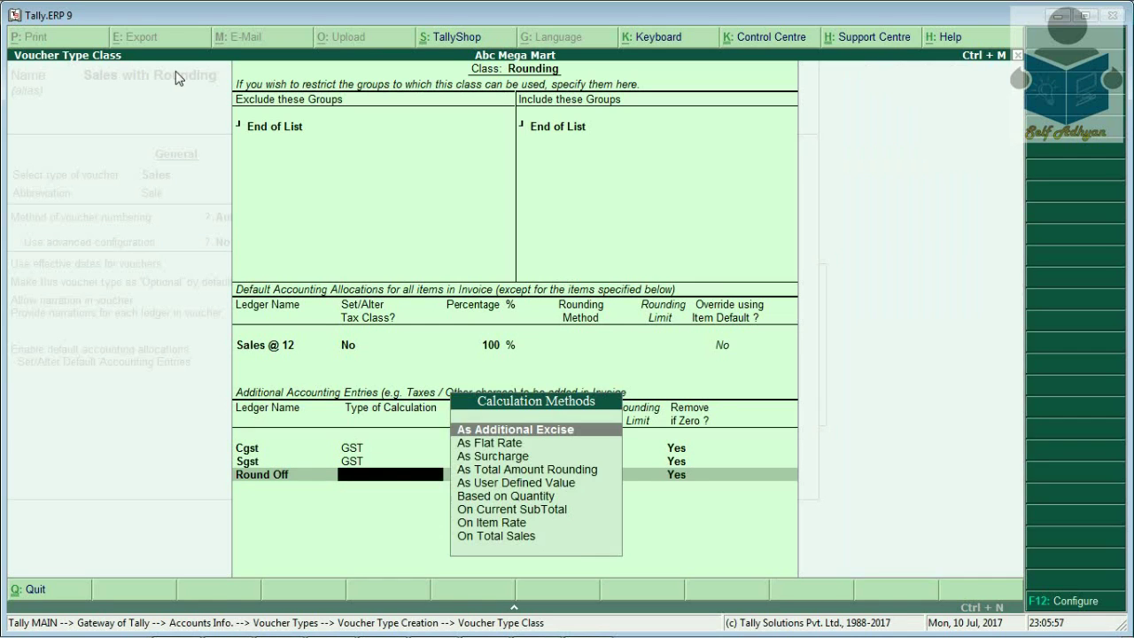
# Set Round Off to As Total Amount Rounding with Normal Rounding, then accept the class
pyautogui.press('Down')
pyautogui.press('Down')
pyautogui.press('Down')
pyautogui.press('Down')
pyautogui.press('Down')
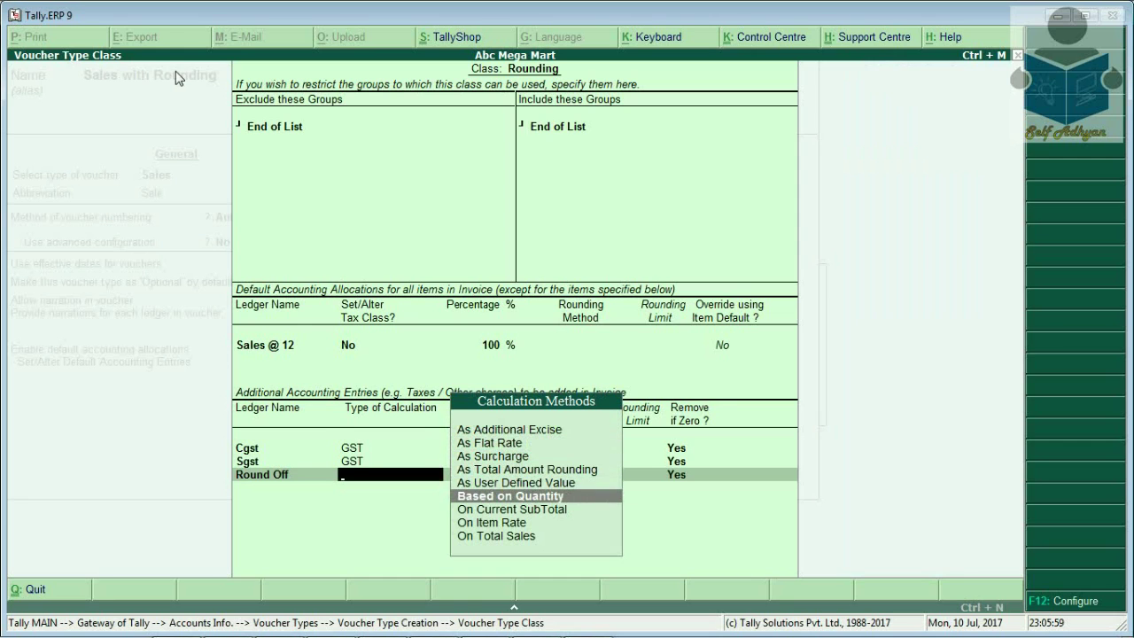
pyautogui.press('Up')
pyautogui.press('Up')
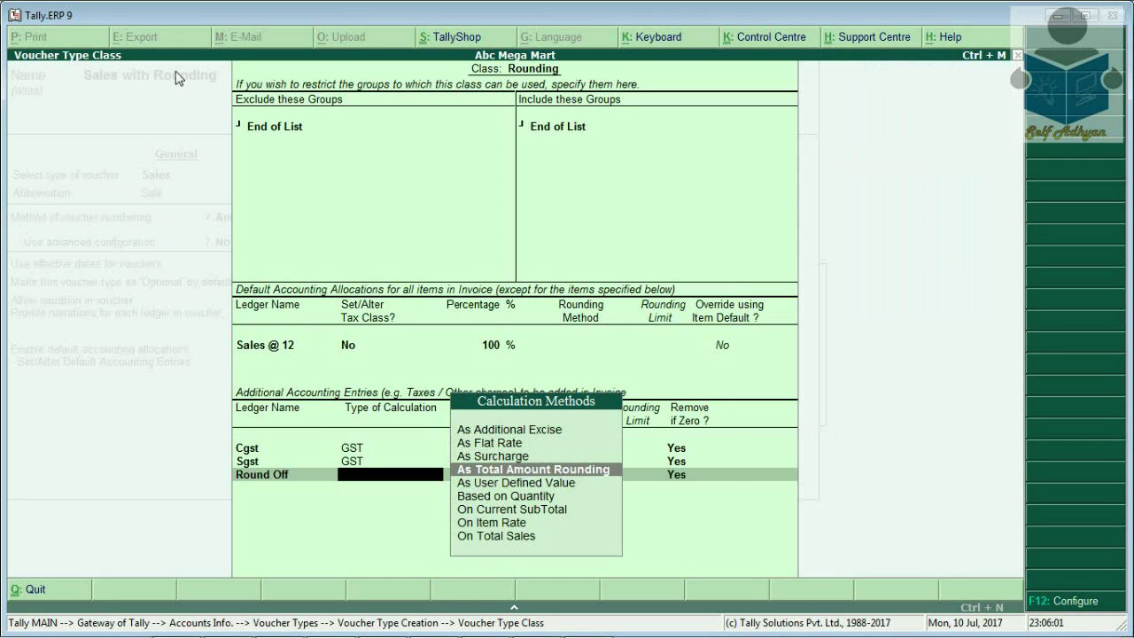
pyautogui.press('Return')
pyautogui.press('Return')
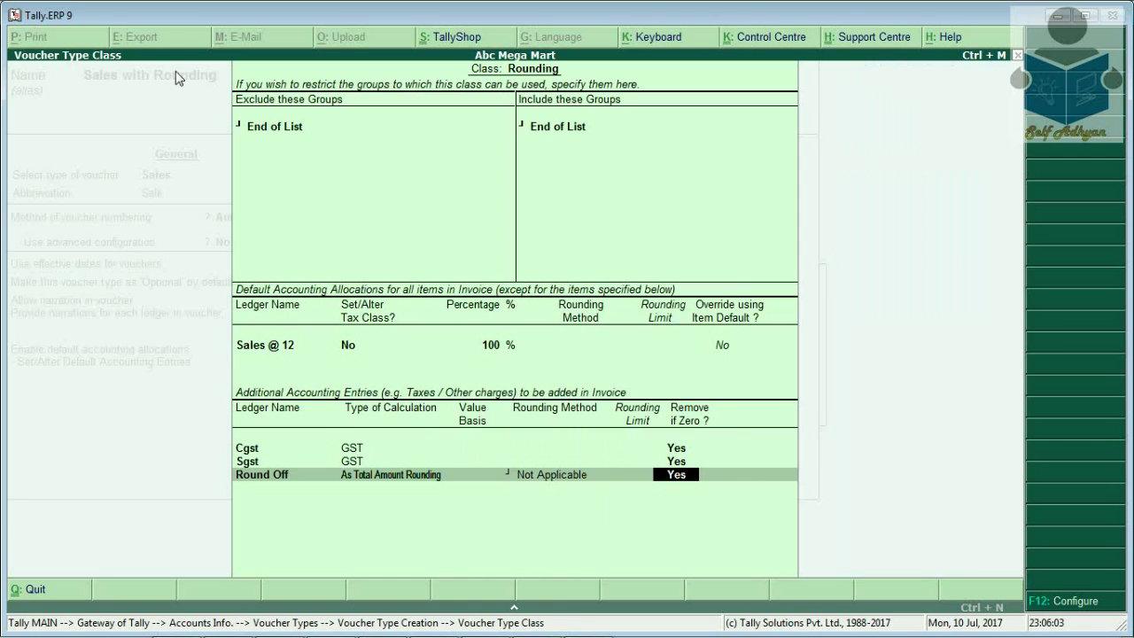
pyautogui.press('BackSpace')
pyautogui.press('Down')
pyautogui.press('Down')
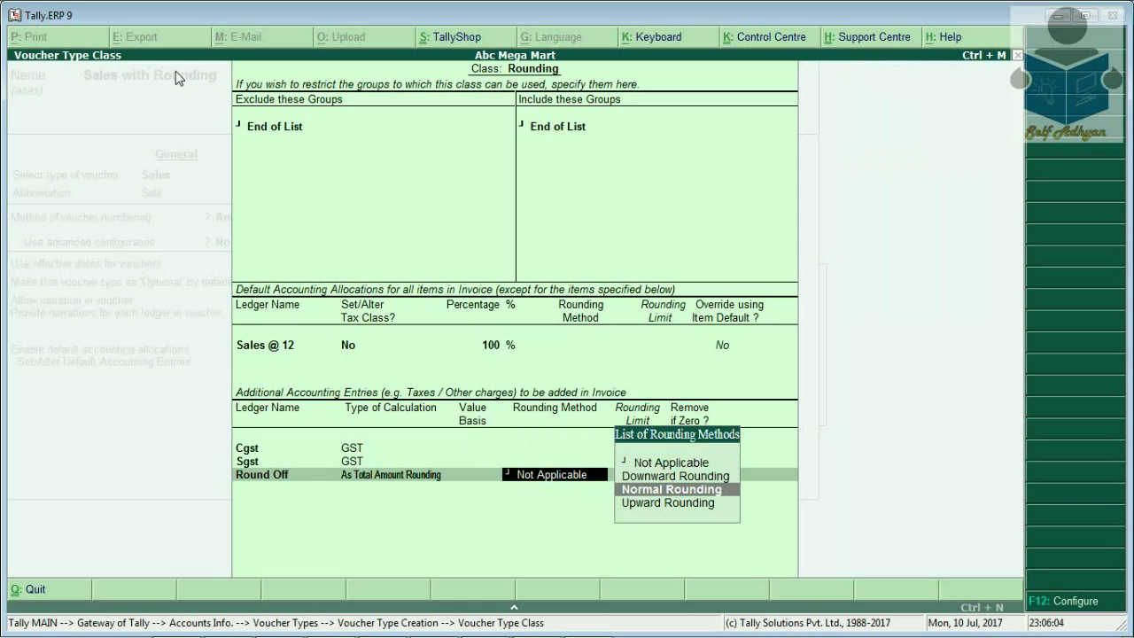
pyautogui.press('Return')
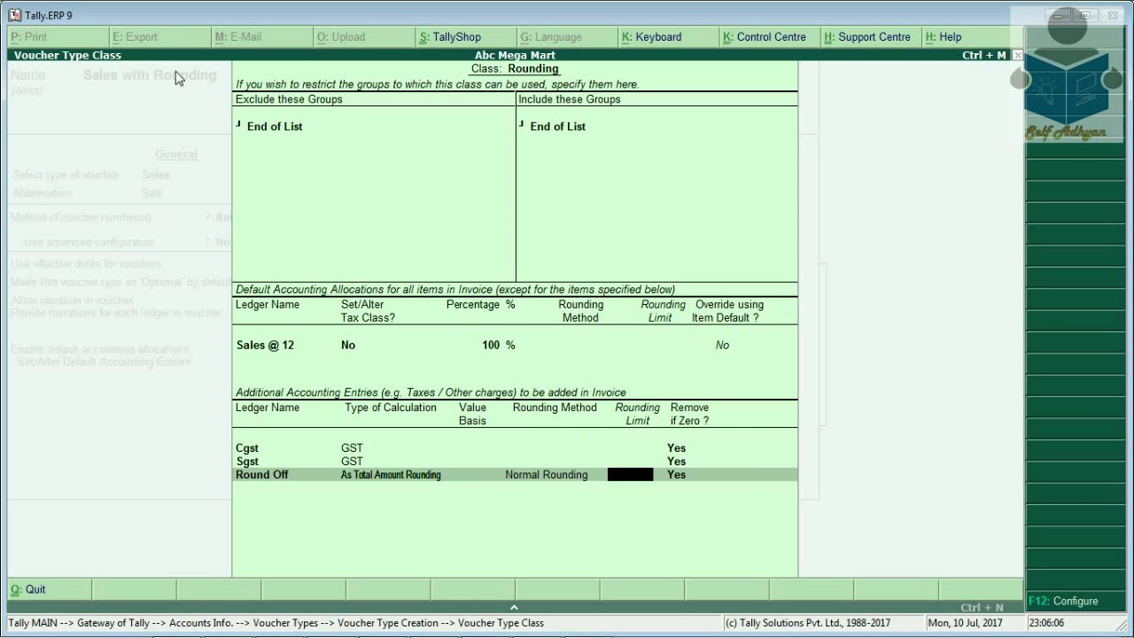
pyautogui.press('Return')
pyautogui.press('Return')
pyautogui.press('Return')
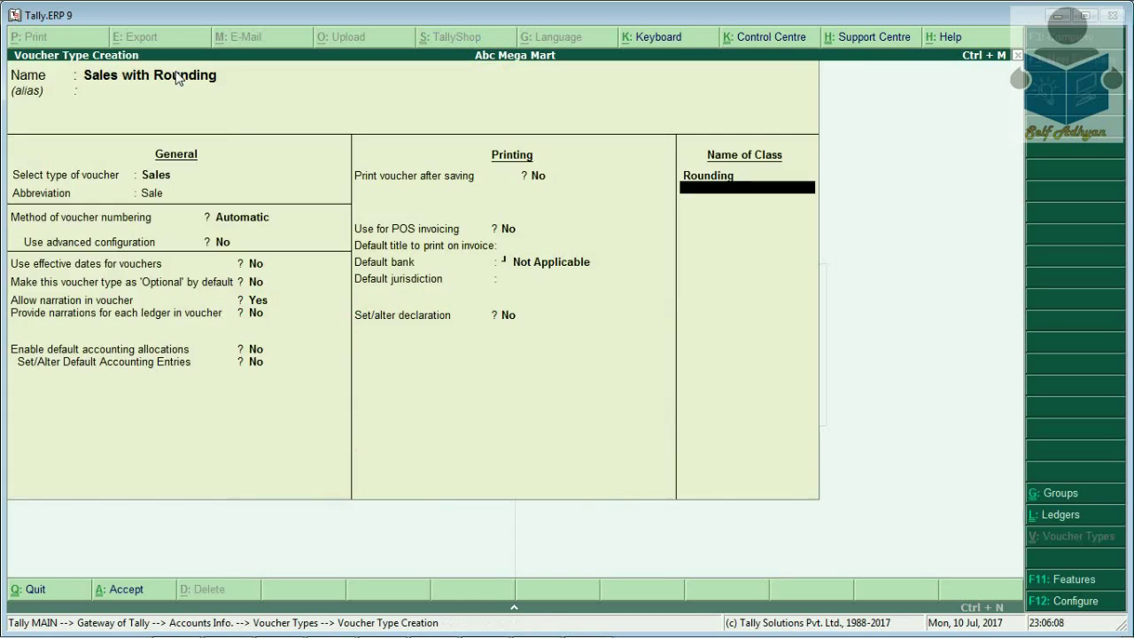
pyautogui.press('Return')
# Save the Sales with Rounding voucher type and start a new Sales voucher from the Gateway
pyautogui.press('Return')
pyautogui.press('Escape')
pyautogui.press('Return')
pyautogui.press('Escape')
pyautogui.press('Escape')
pyautogui.press('Down')
pyautogui.press('Down')
pyautogui.press('Return')
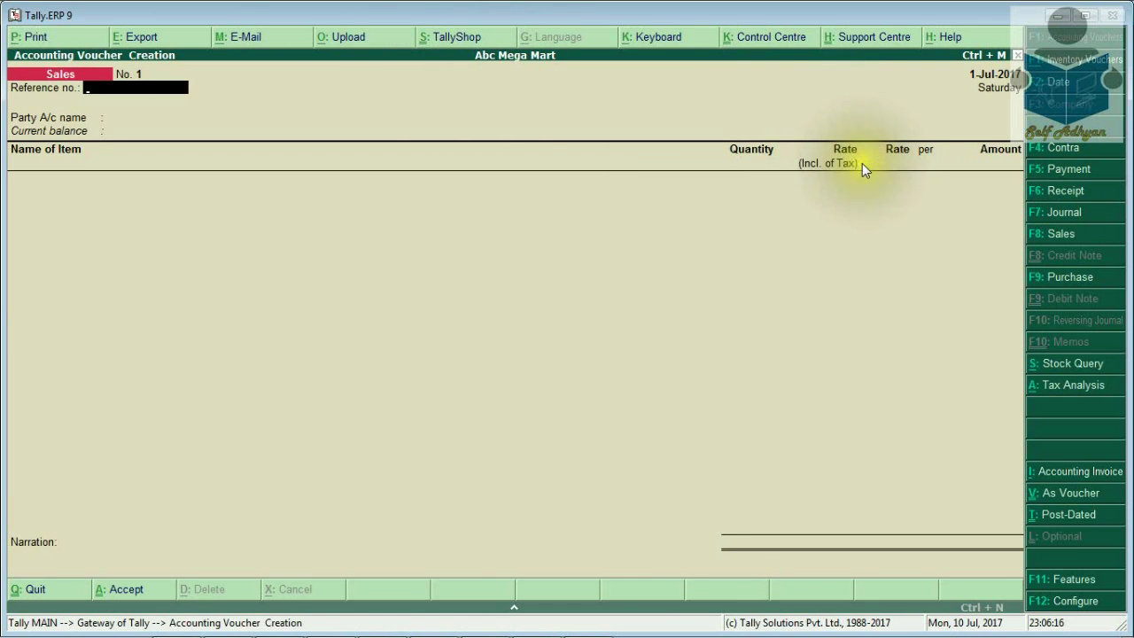
# Set Allow entry of rate inclusive of tax to Yes and choose the customer as party
pyautogui.press('F12')
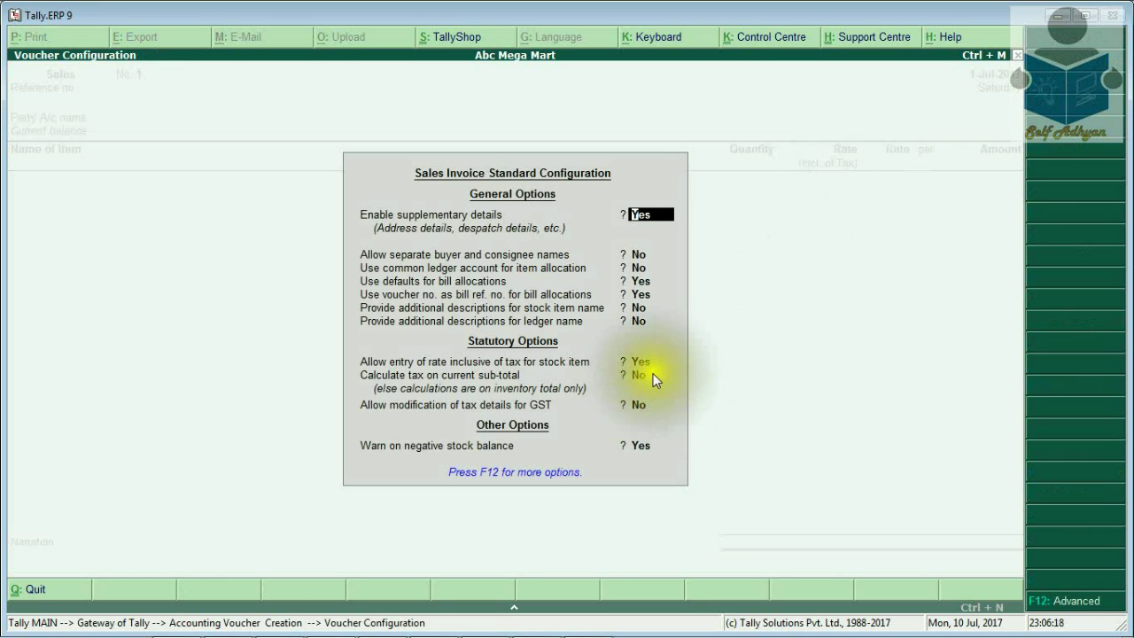
pyautogui.click(641, 361)
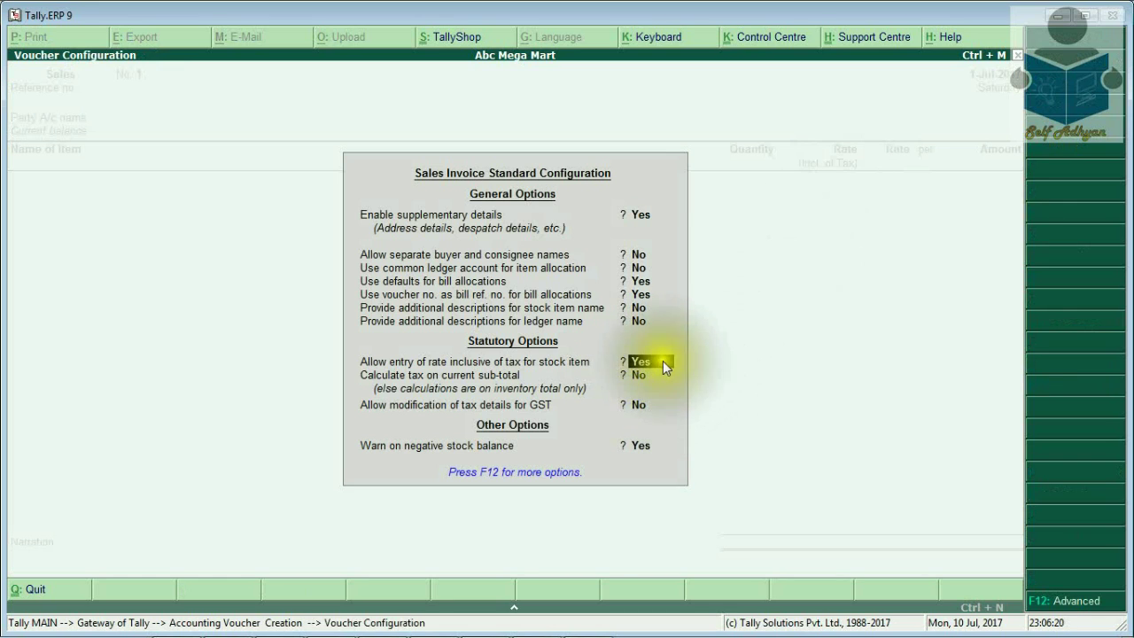
pyautogui.hotkey('ctrl', 'a')
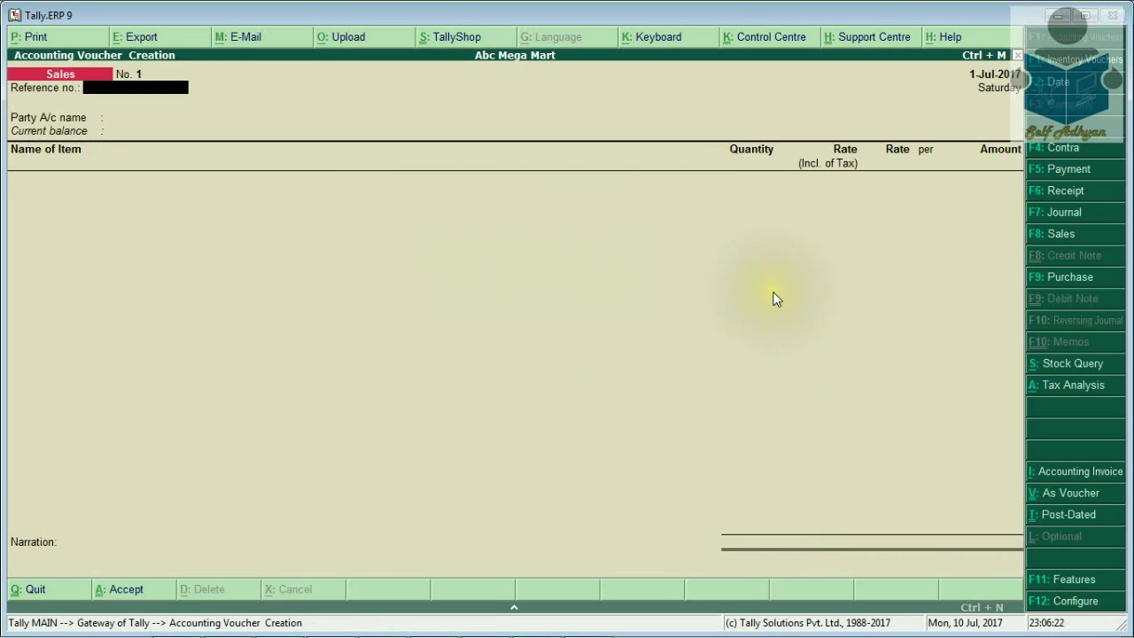
pyautogui.press('Return')
pyautogui.press('Down')
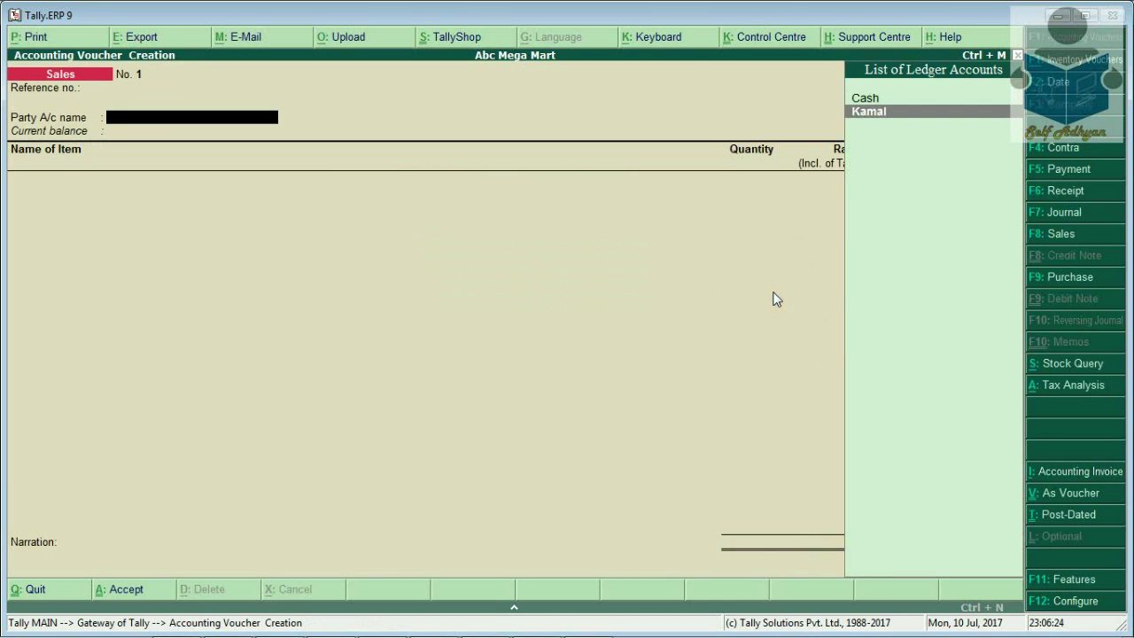
pyautogui.click(1054, 601)
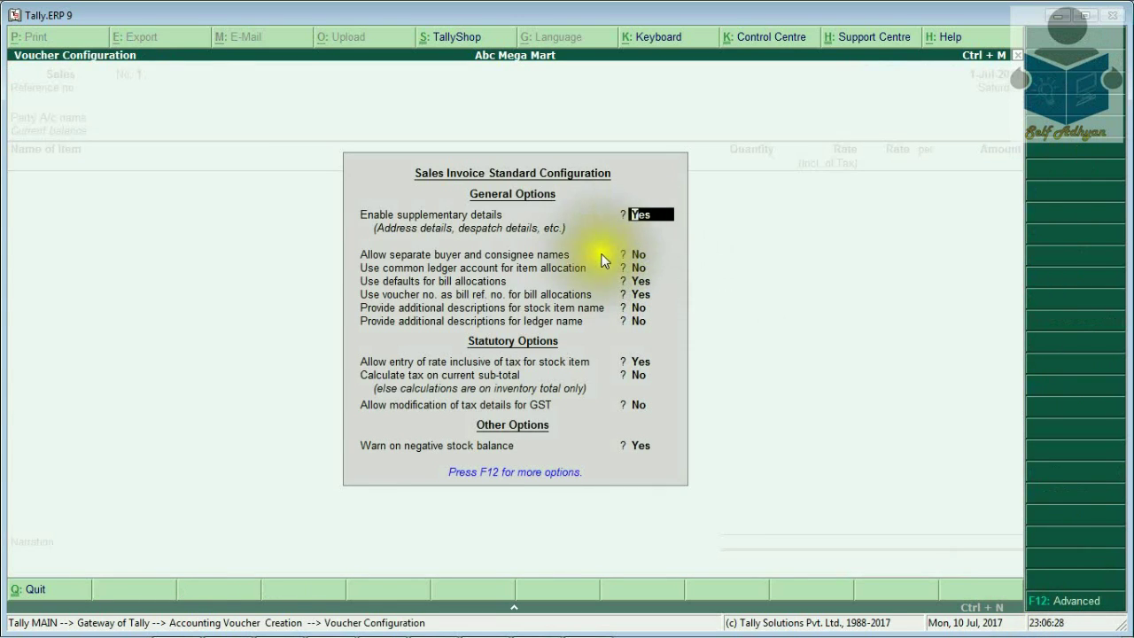
pyautogui.click(511, 268)
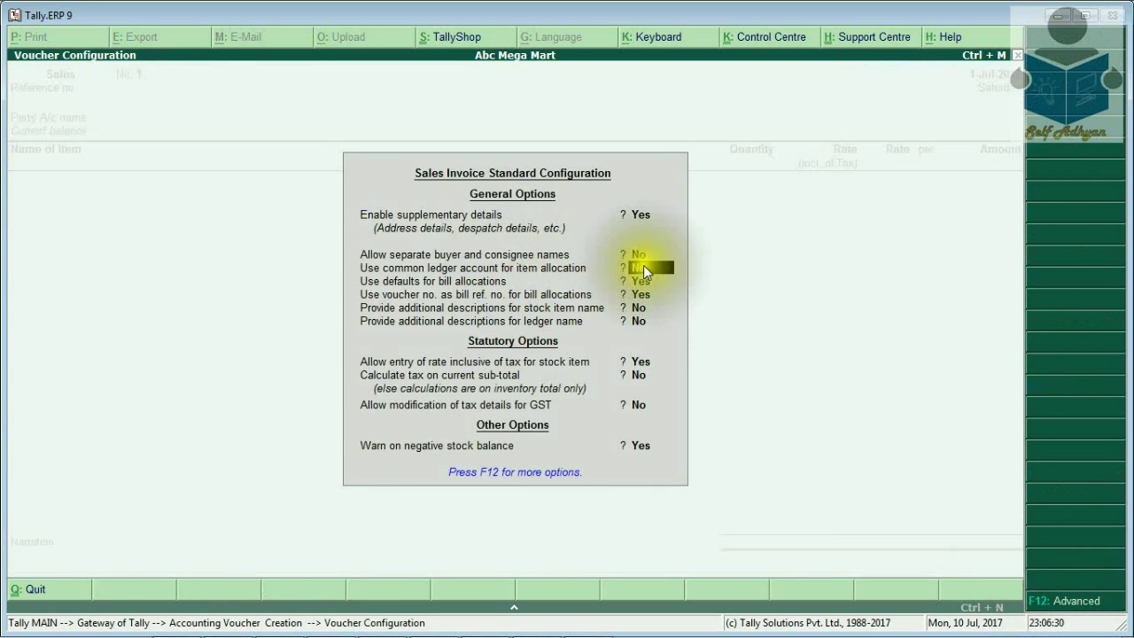
pyautogui.click(669, 274)
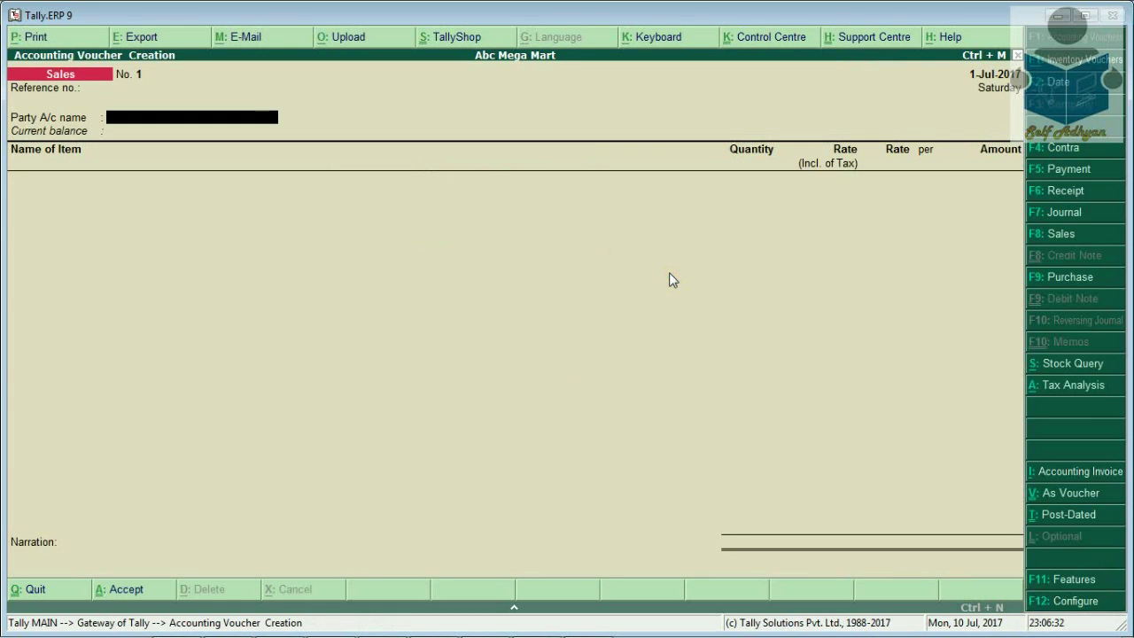
# Confirm the customer party and add Saree with a quantity of 2 pcs
pyautogui.press('Return')
pyautogui.hotkey('ctrl', 'a')
pyautogui.press('Down')
pyautogui.press('Return')
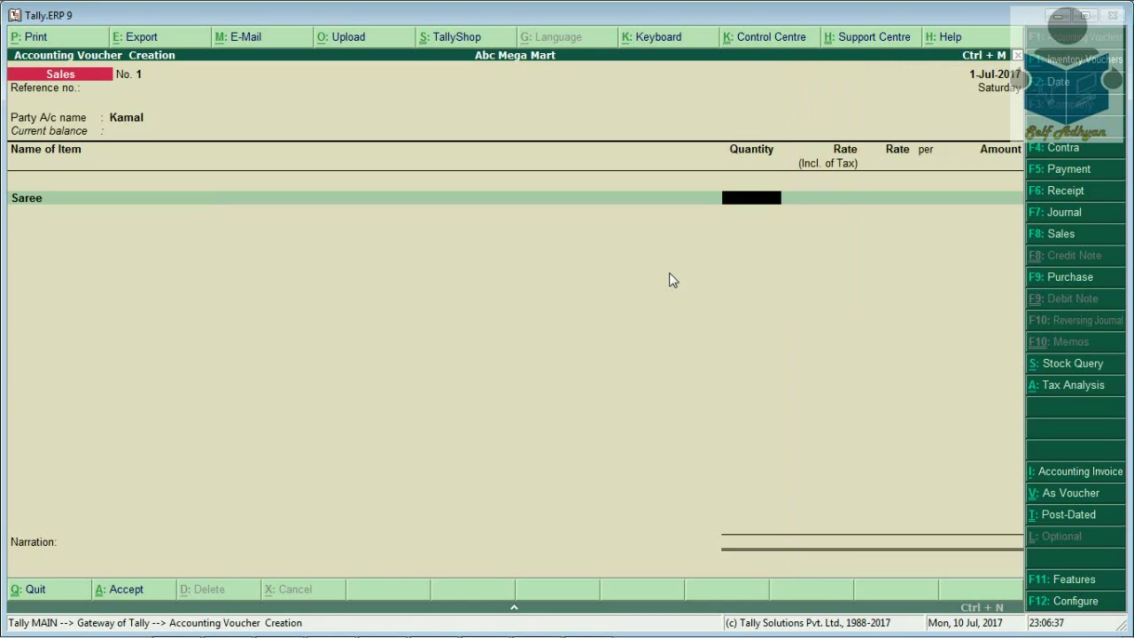
pyautogui.write('2')
pyautogui.press('Return')
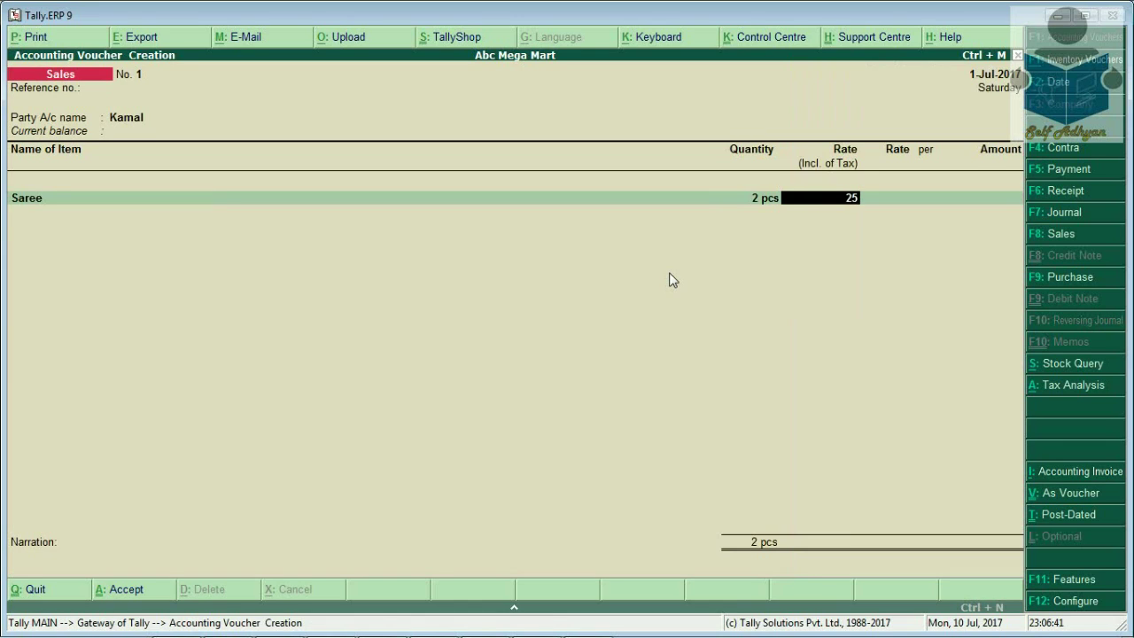
# Settle Saree's tax-inclusive rate at 2,600 after trying 2,550 and 2,500, totalling 5,200
pyautogui.write('2,550')
pyautogui.press('Return')
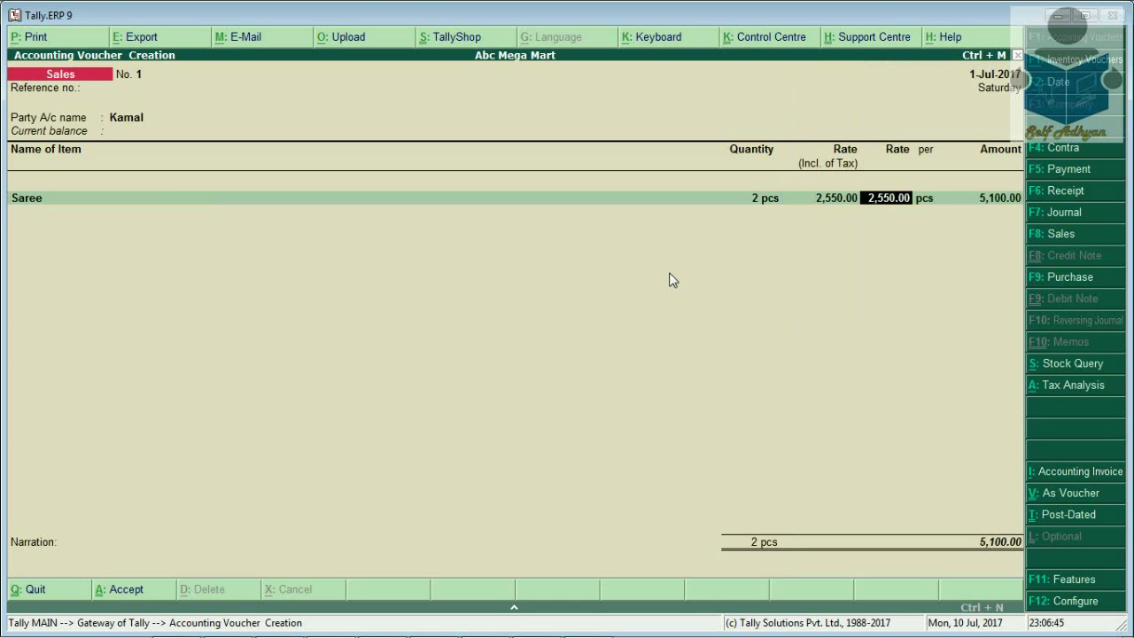
pyautogui.press('Return')
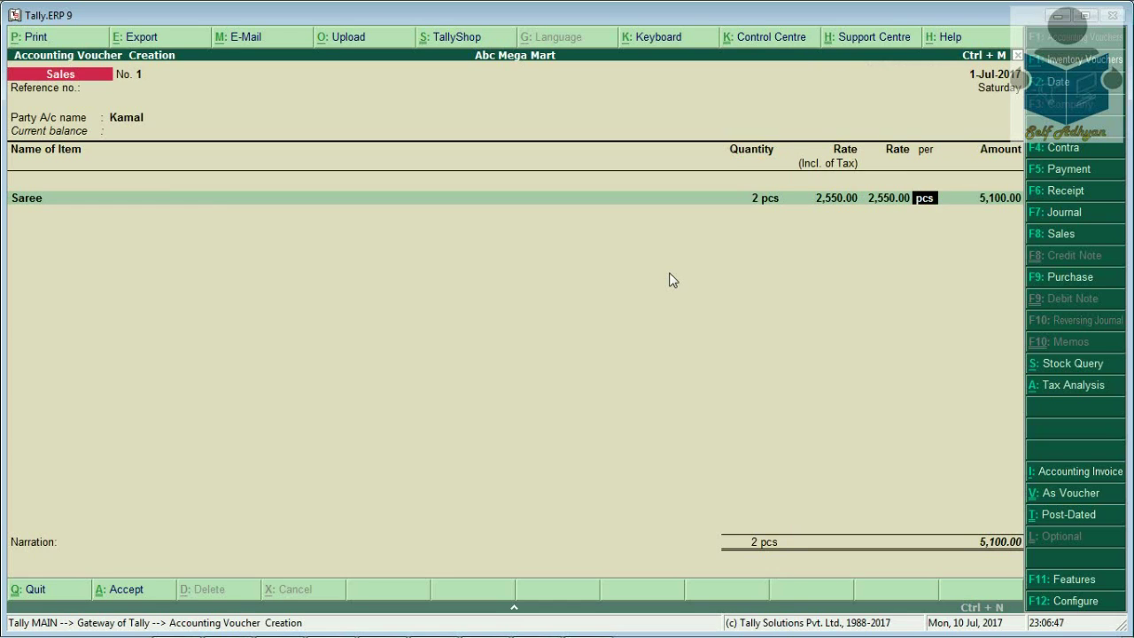
pyautogui.press('BackSpace')
pyautogui.press('BackSpace')
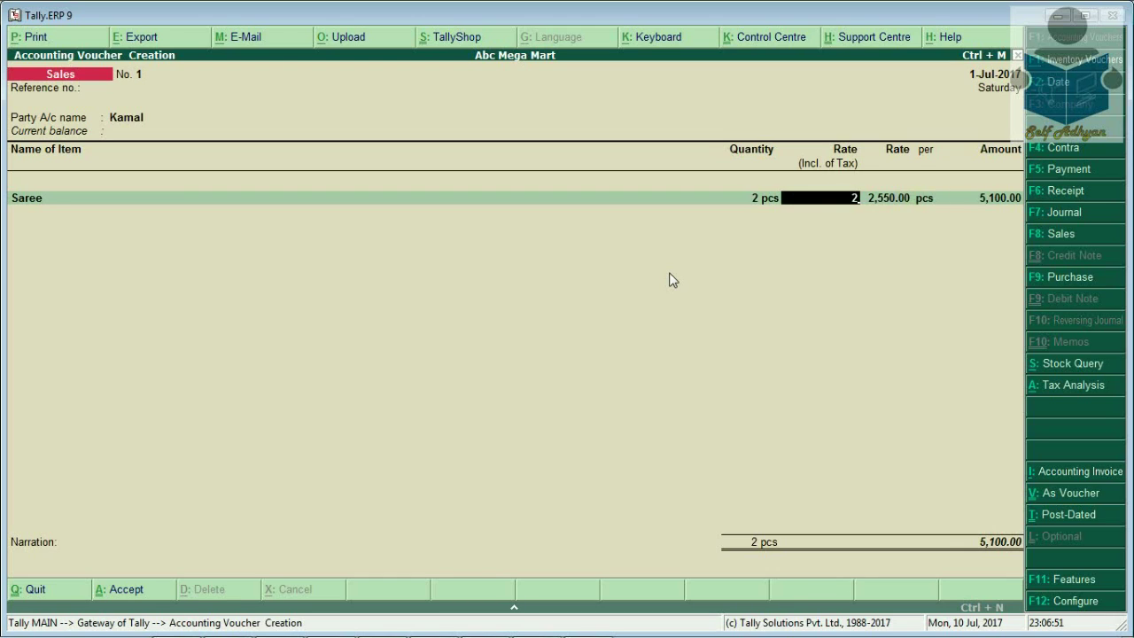
pyautogui.write('2,500')
pyautogui.press('Return')
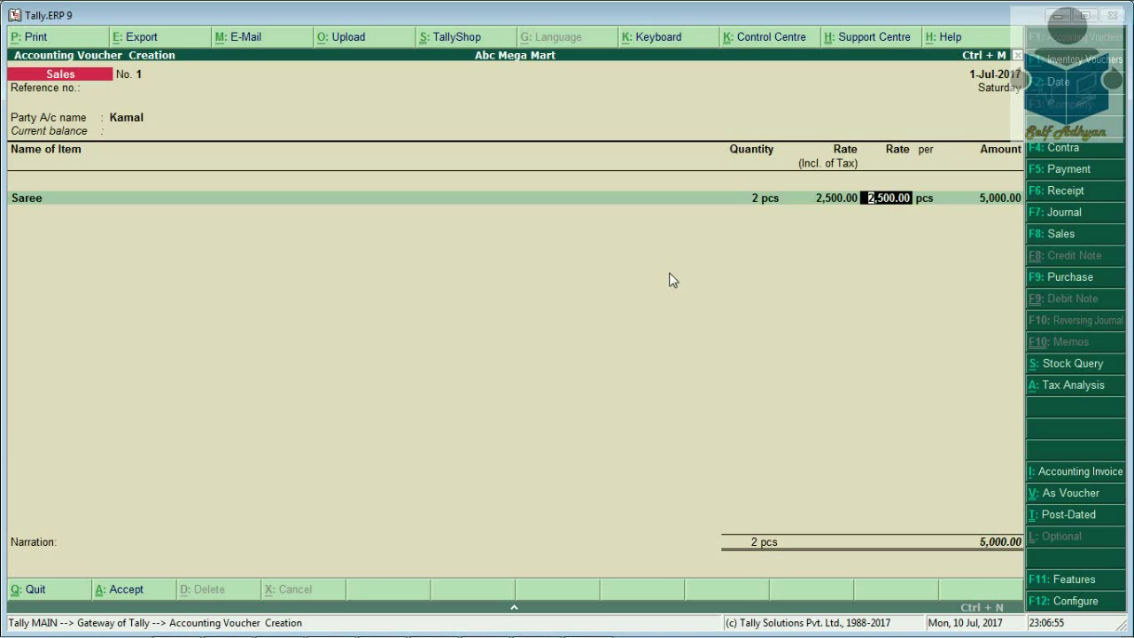
pyautogui.press('Return')
pyautogui.press('BackSpace')
pyautogui.press('BackSpace')
pyautogui.press('BackSpace')
pyautogui.write('26')
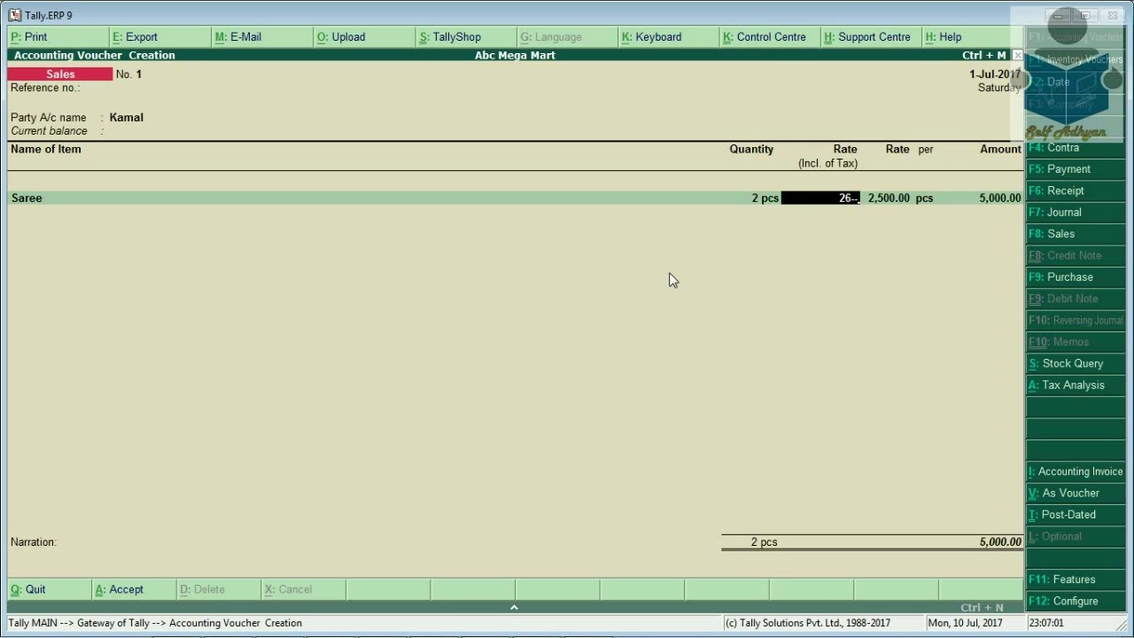
pyautogui.write('-00')
pyautogui.press('Return')
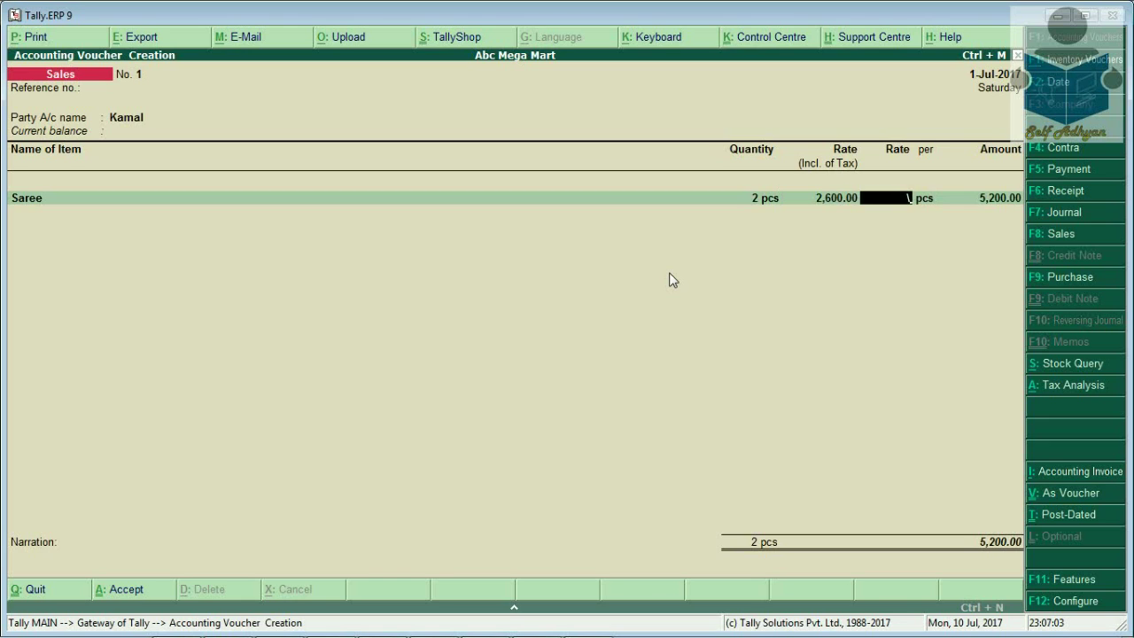
pyautogui.press('Return')
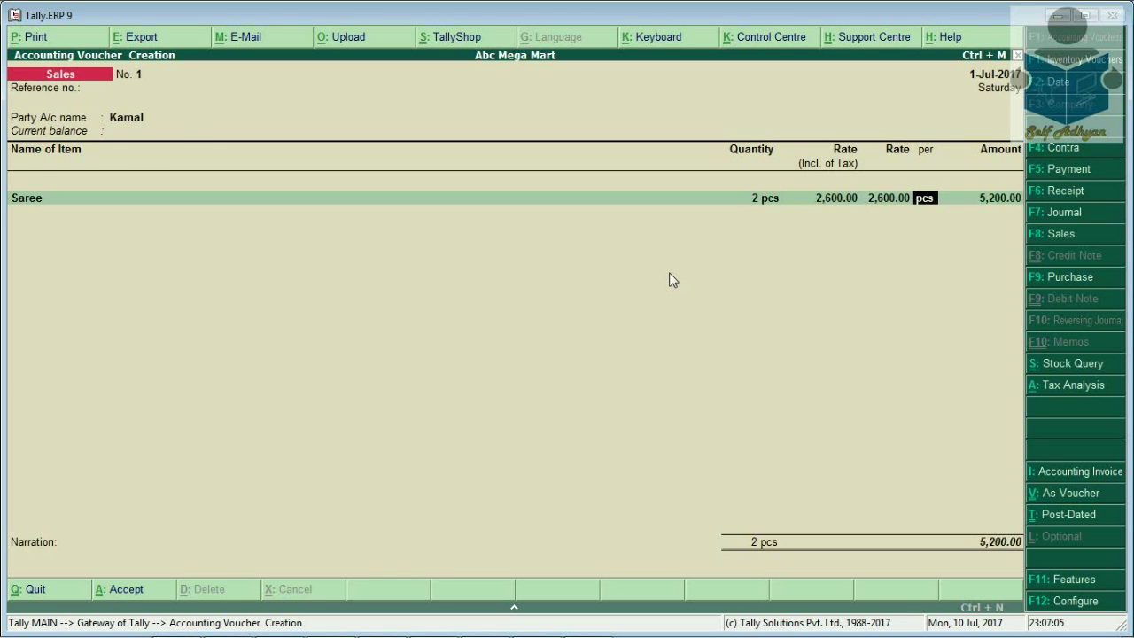
pyautogui.press('Return')
pyautogui.press('Return')
pyautogui.press('Return')
pyautogui.press('Return')
pyautogui.press('Return')
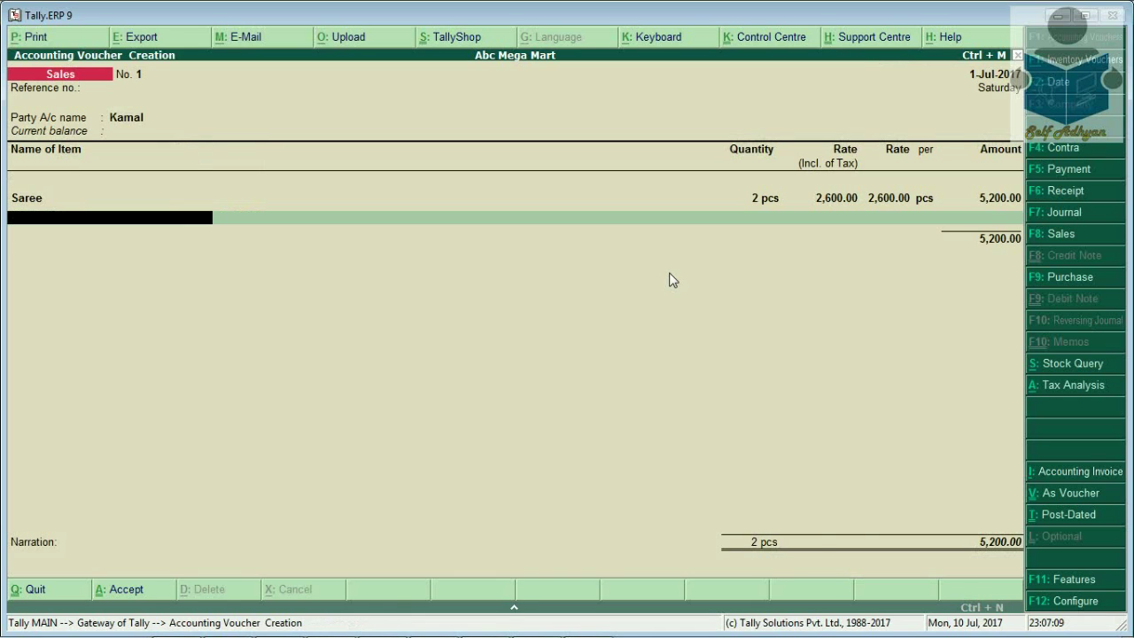
# Switch the voucher to type Sales with Rounding using the Rounding class
pyautogui.click(1070, 235)
pyautogui.press('Down')
pyautogui.press('Down')
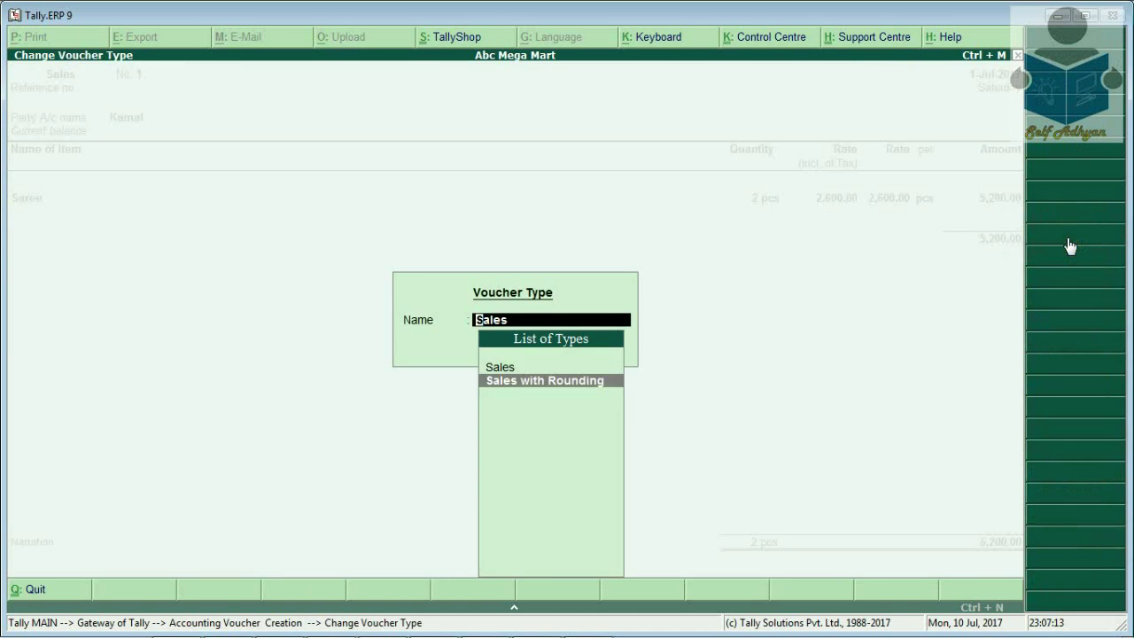
pyautogui.press('Return')
pyautogui.press('Down')
pyautogui.press('Return')
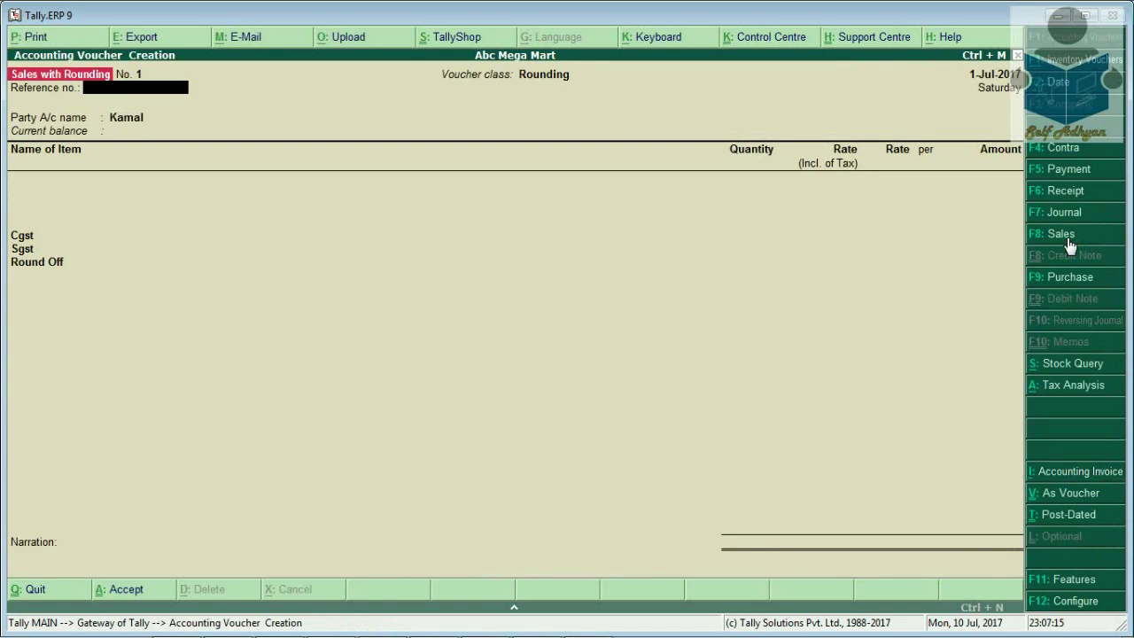
pyautogui.press('Down')
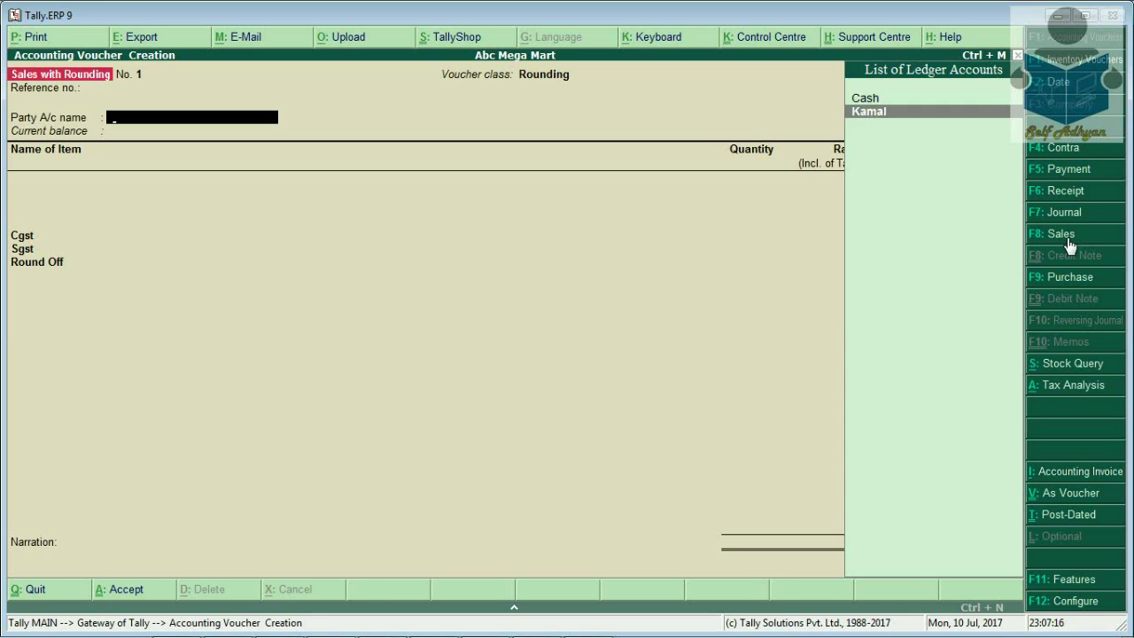
# Enter Saree, 2 pcs at 2,500 inclusive, totalling 5,000 with Cgst/Sgst 268 and Round Off -0.28
pyautogui.press('Return')
pyautogui.hotkey('ctrl', 'a')
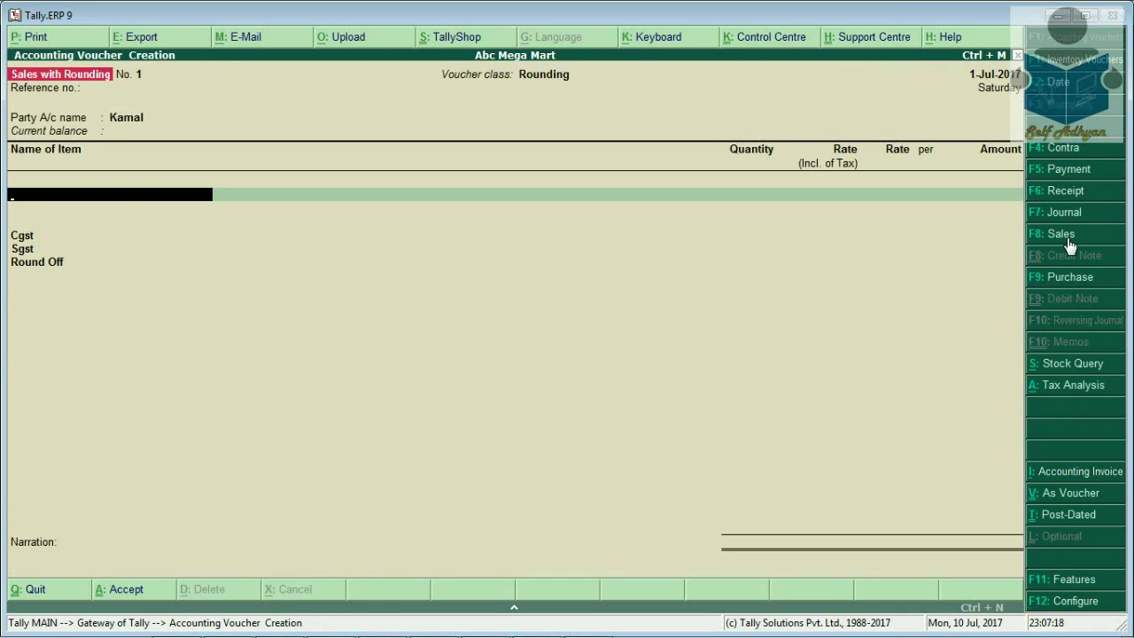
pyautogui.press('Return')
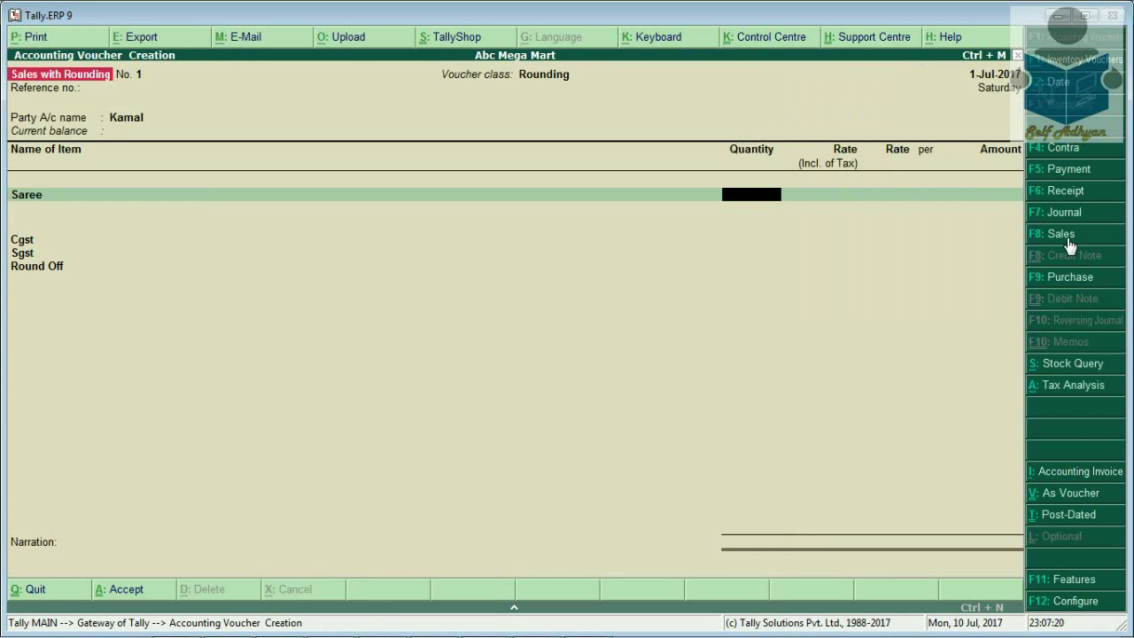
pyautogui.write('2')
pyautogui.press('Return')
pyautogui.write('2,500')
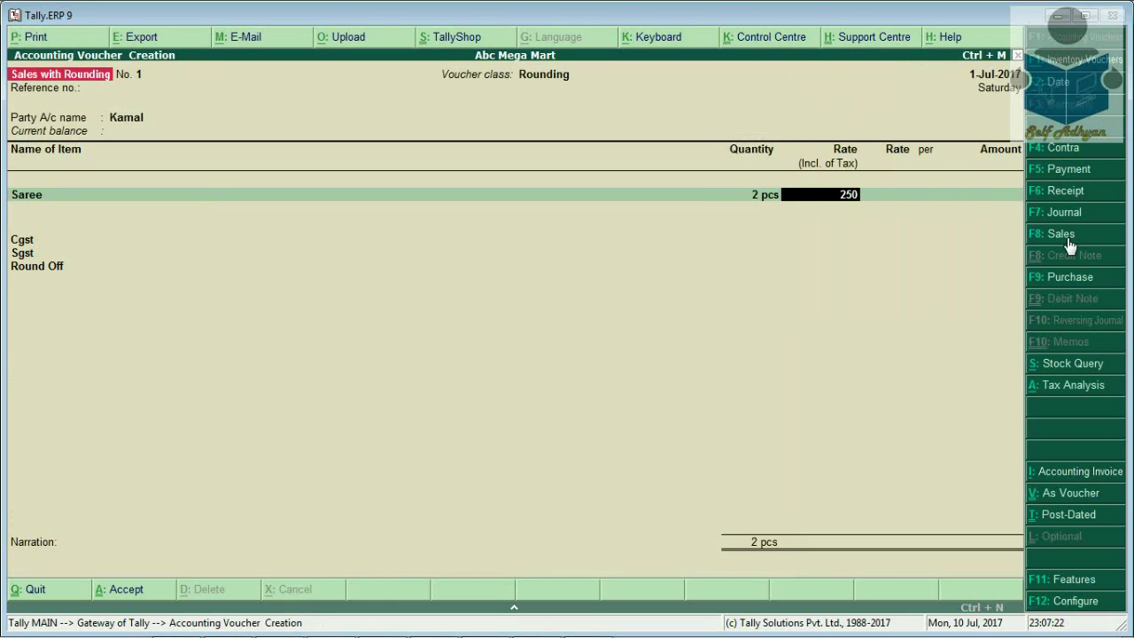
pyautogui.press('Return')
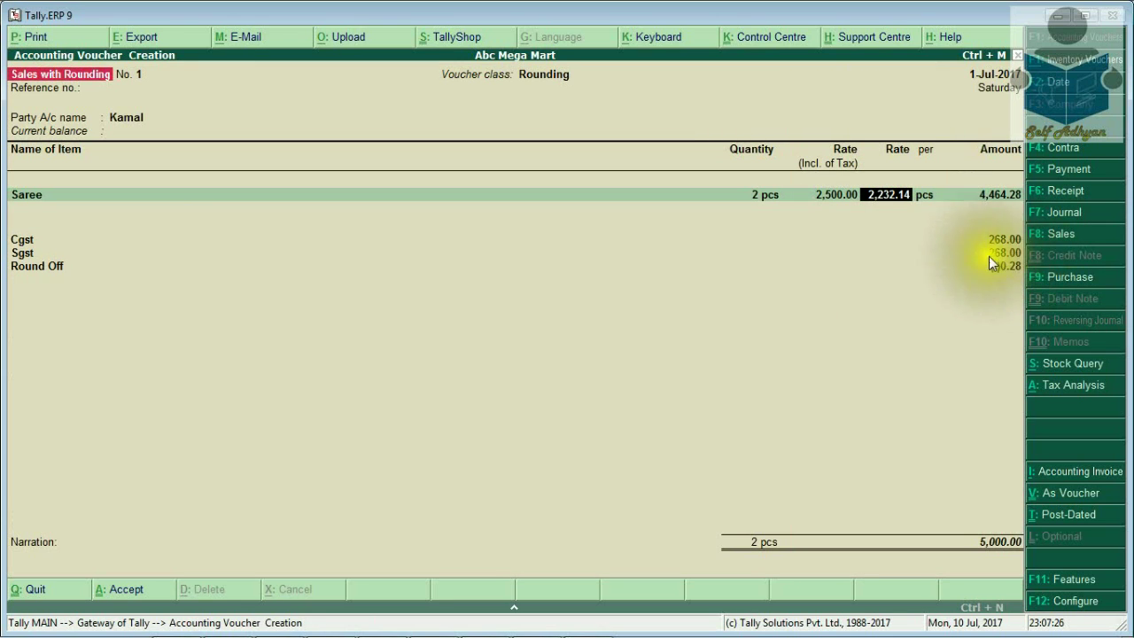
pyautogui.press('Return')
pyautogui.press('Return')
pyautogui.press('Return')
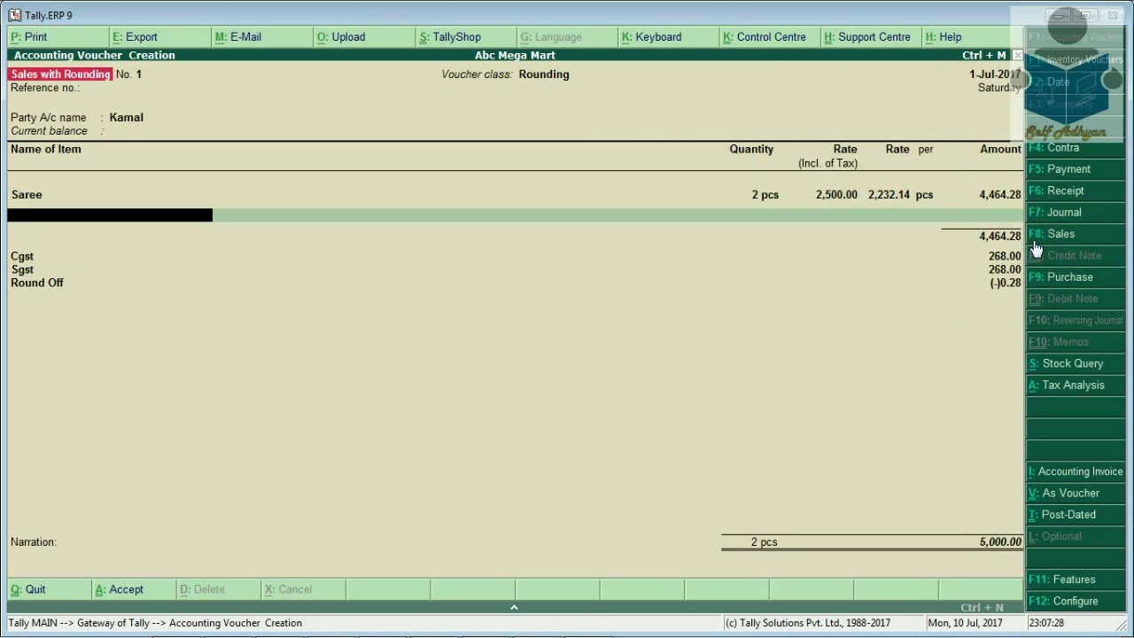
pyautogui.press('Return')
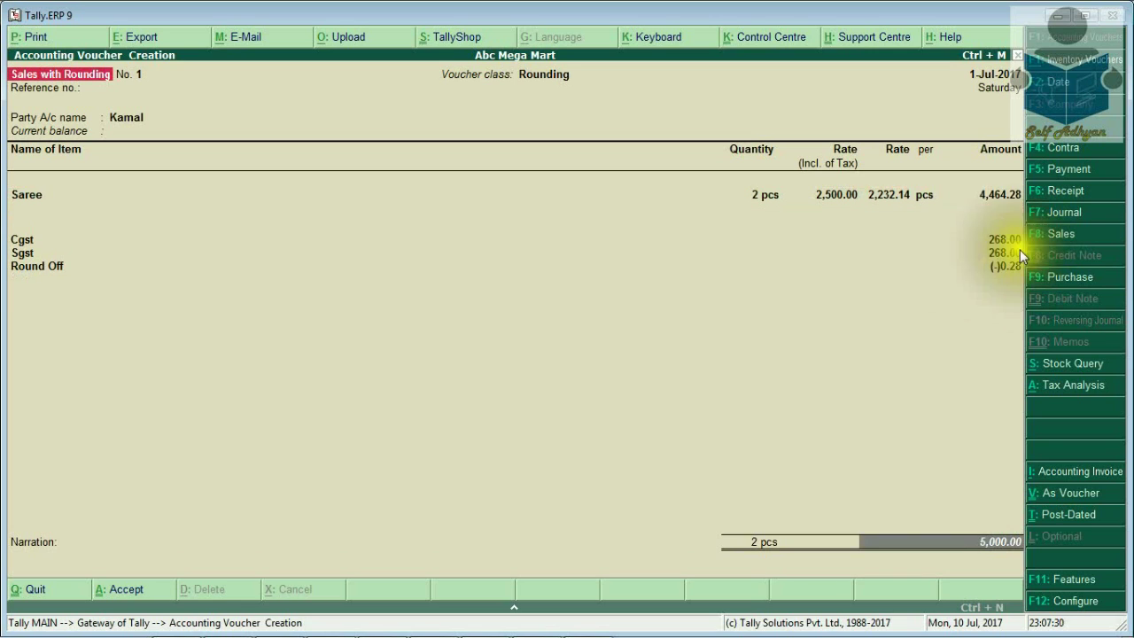
# Review the voucher's detailed GST tax analysis
pyautogui.click(1055, 387)
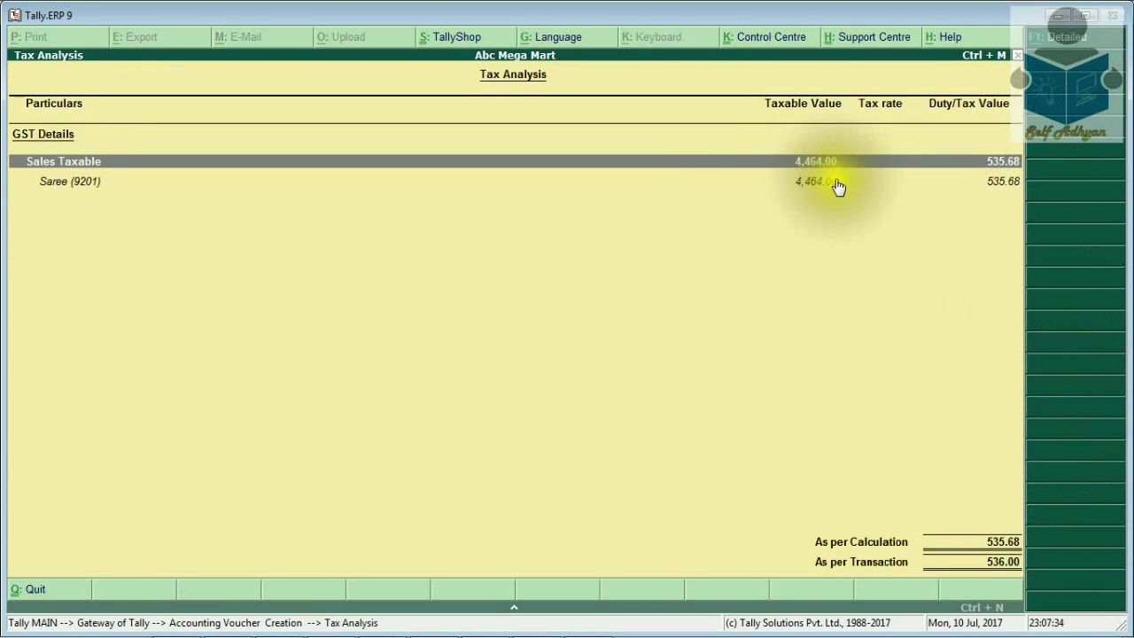
pyautogui.click(1075, 43)
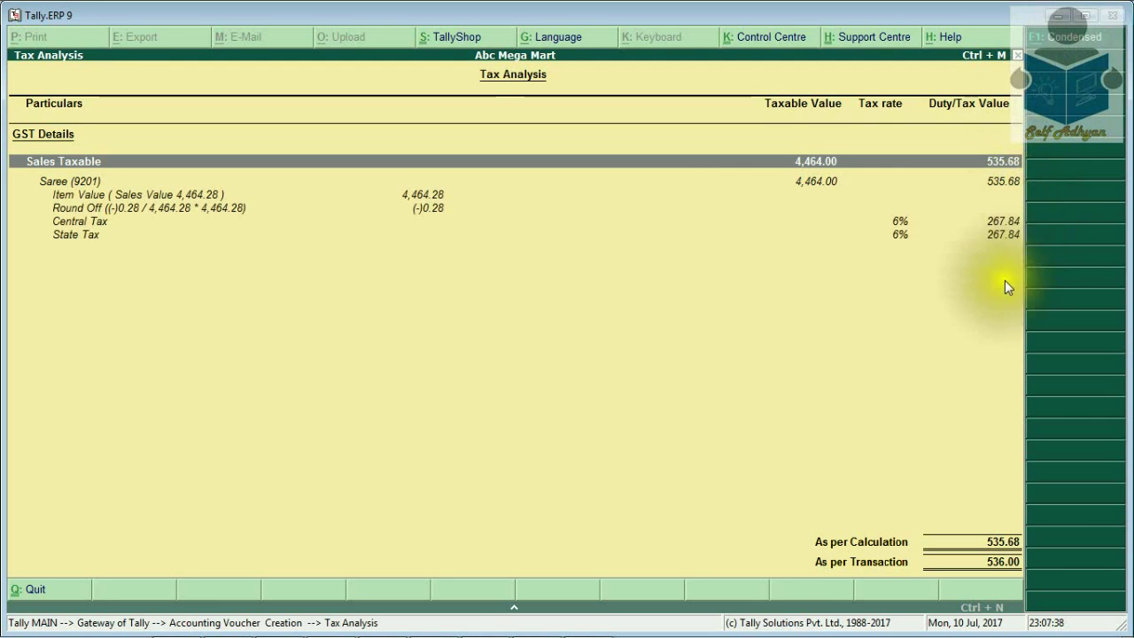
pyautogui.press('Escape')
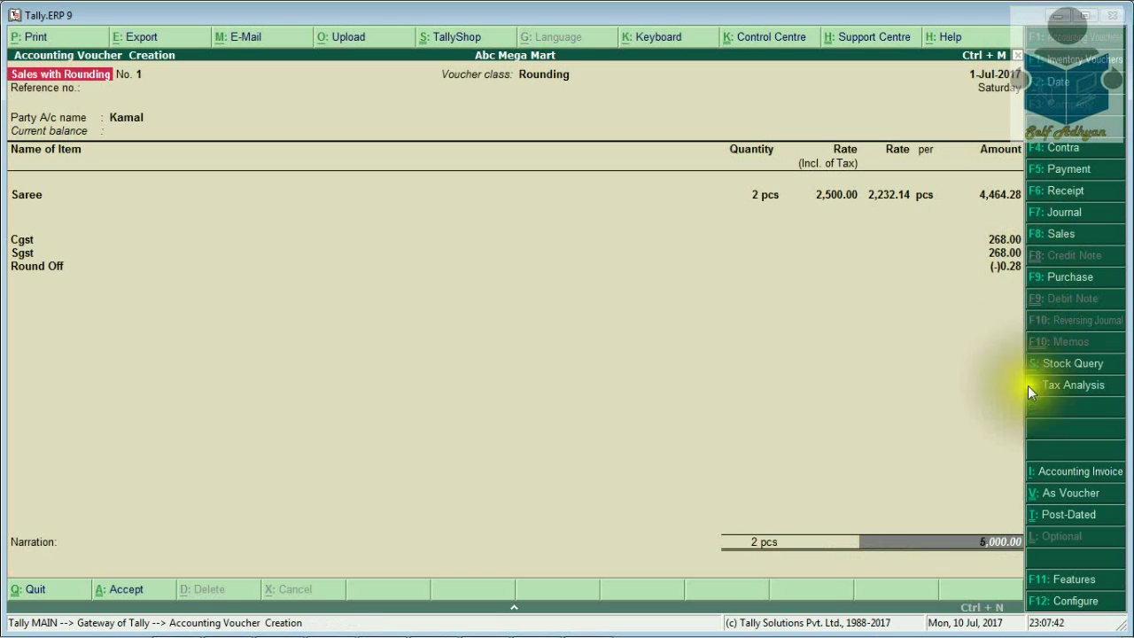
# Skip the narration and save the 5,000.00 Sales with Rounding voucher
pyautogui.press('Return')
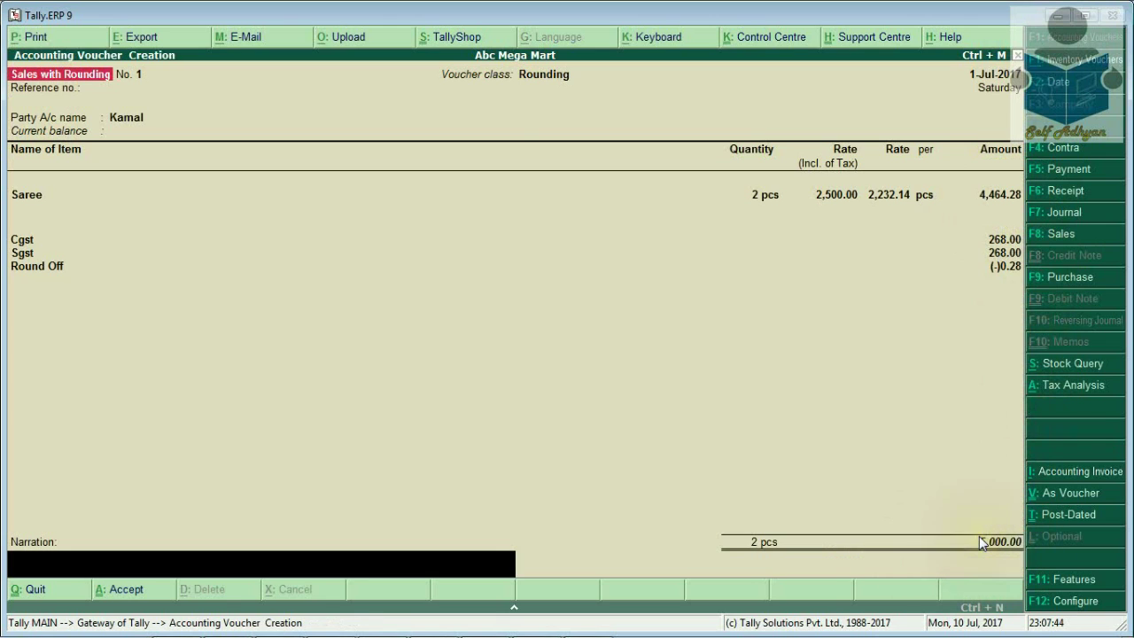
pyautogui.press('Return')
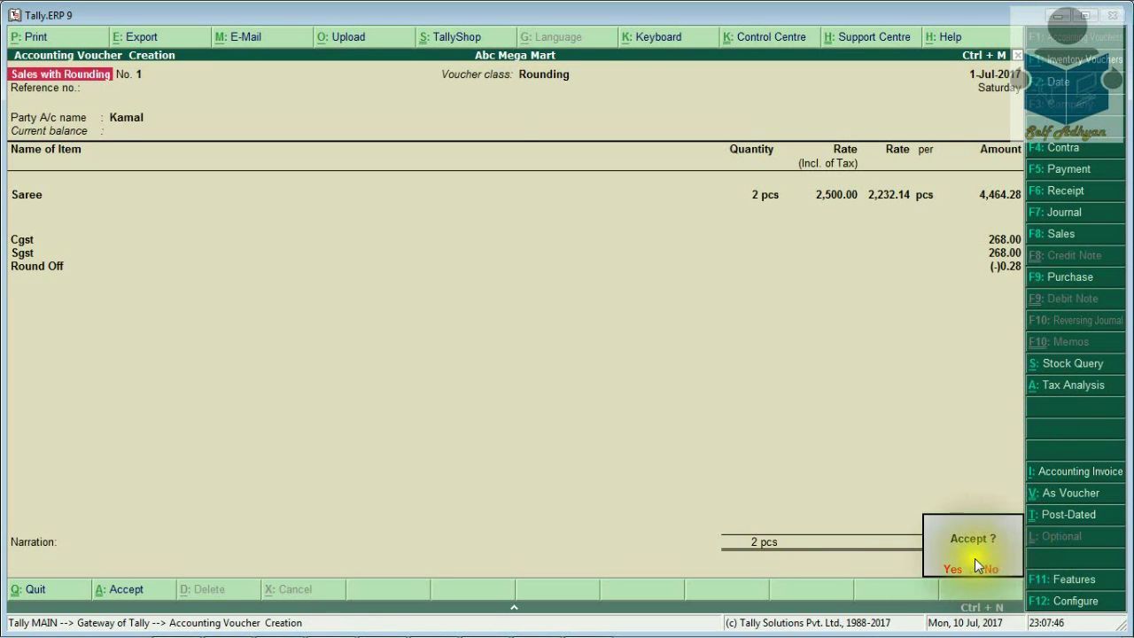
pyautogui.click(968, 561)
# Return to the Gateway and open Display > Account Books > Ledger
pyautogui.press('Escape')
pyautogui.press('Return')
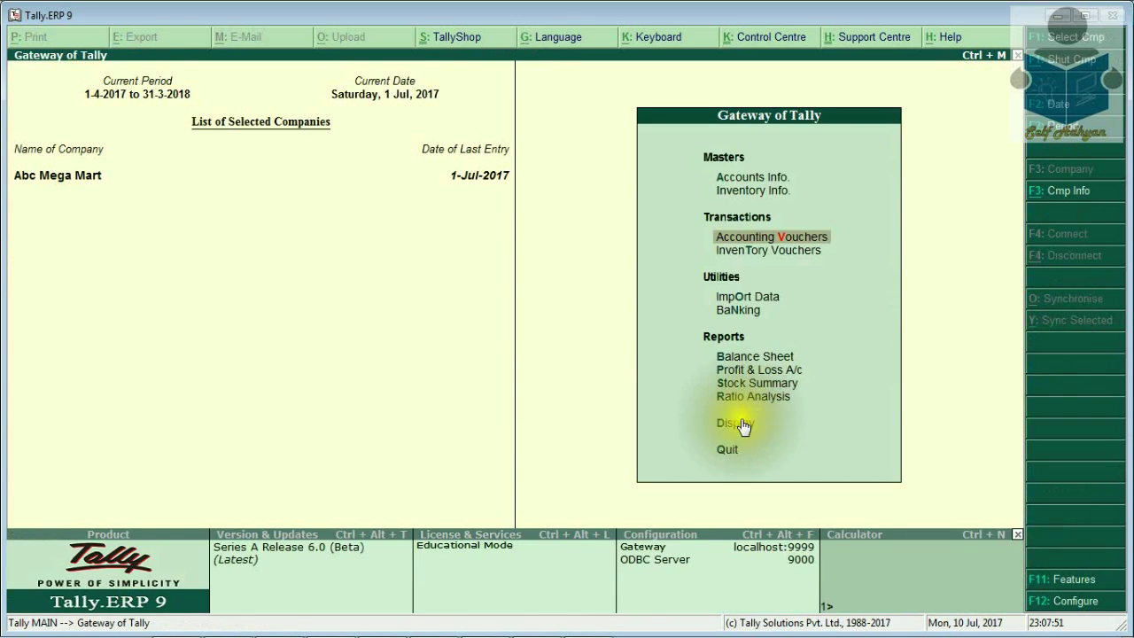
pyautogui.click(741, 425)
pyautogui.press('Return')
pyautogui.press('Down')
pyautogui.press('Down')
pyautogui.press('Return')
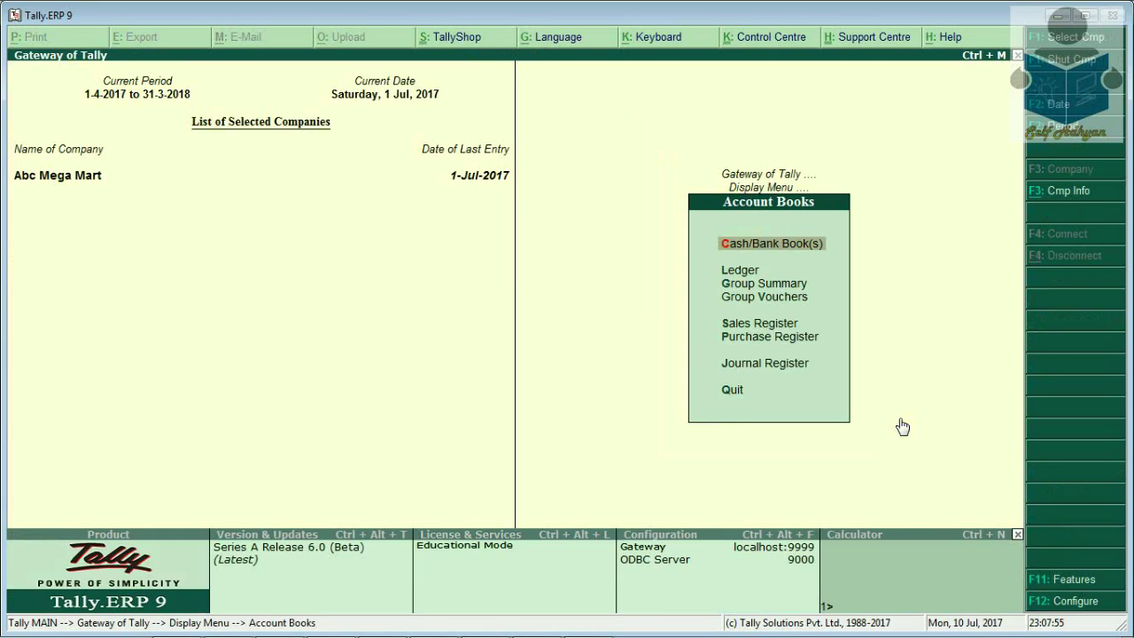
pyautogui.press('Down')
pyautogui.press('Return')
# View the Round Off ledger's 0.28 debit, then go back to the Gateway of Tally
pyautogui.press('Down')
pyautogui.press('Down')
pyautogui.press('Down')
pyautogui.press('Down')
pyautogui.press('Up')
pyautogui.press('Down')
pyautogui.press('Return')
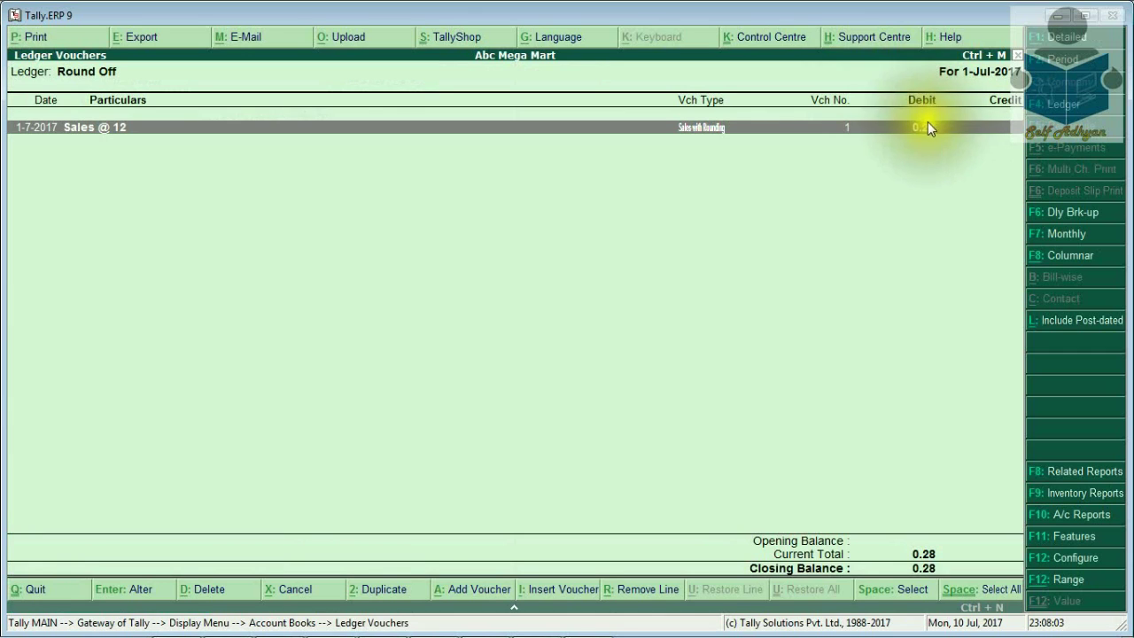
pyautogui.press('Escape')
pyautogui.press('Escape')
pyautogui.press('Escape')
pyautogui.press('Escape')
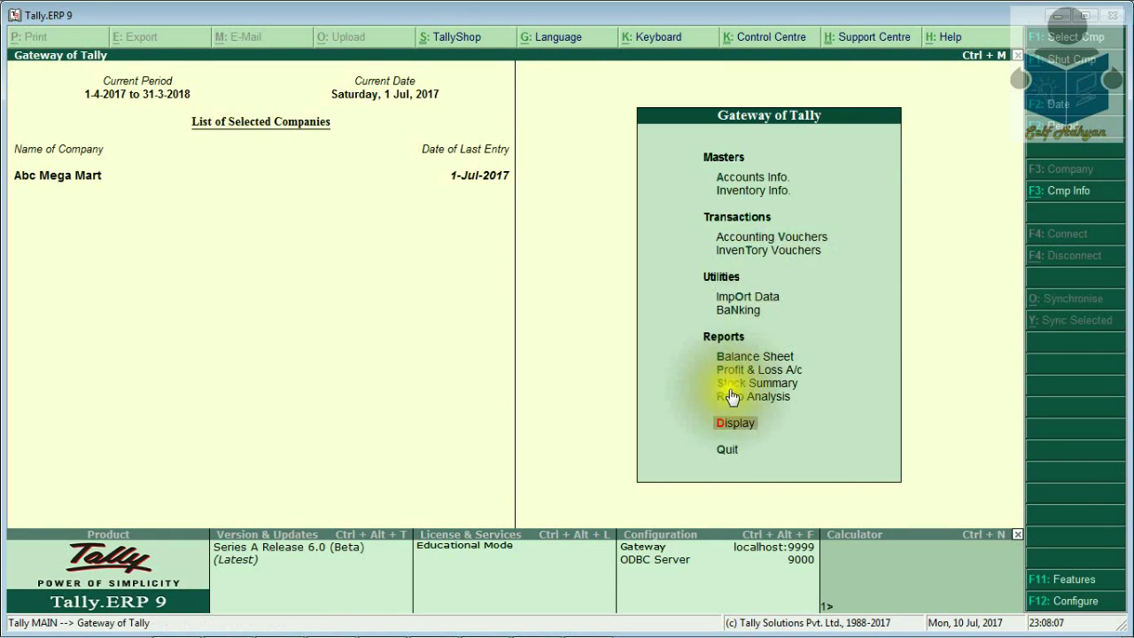
# Open the voucher from the Day Book and print it with preview as a Tax Invoice
pyautogui.click(735, 424)
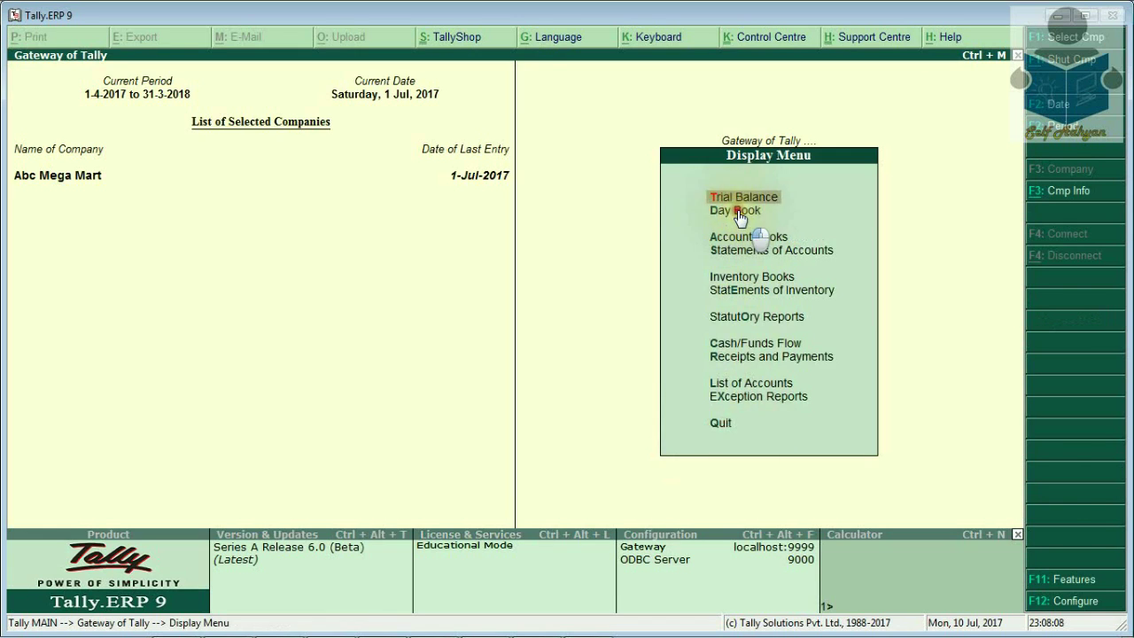
pyautogui.click(741, 217)
pyautogui.press('Return')
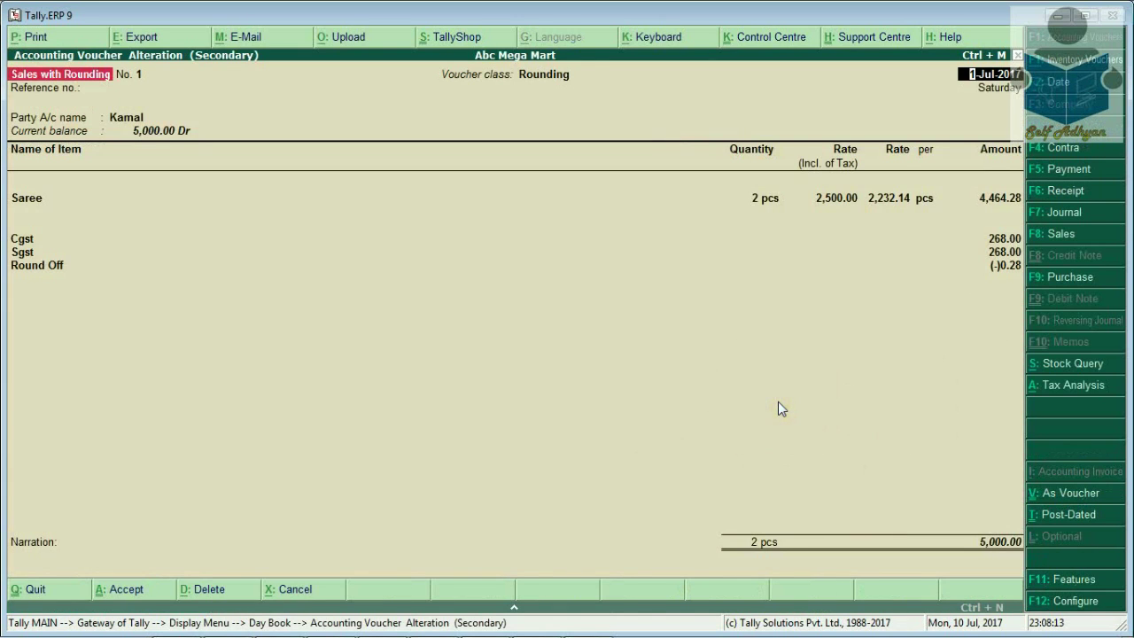
pyautogui.hotkey('alt', 'p')
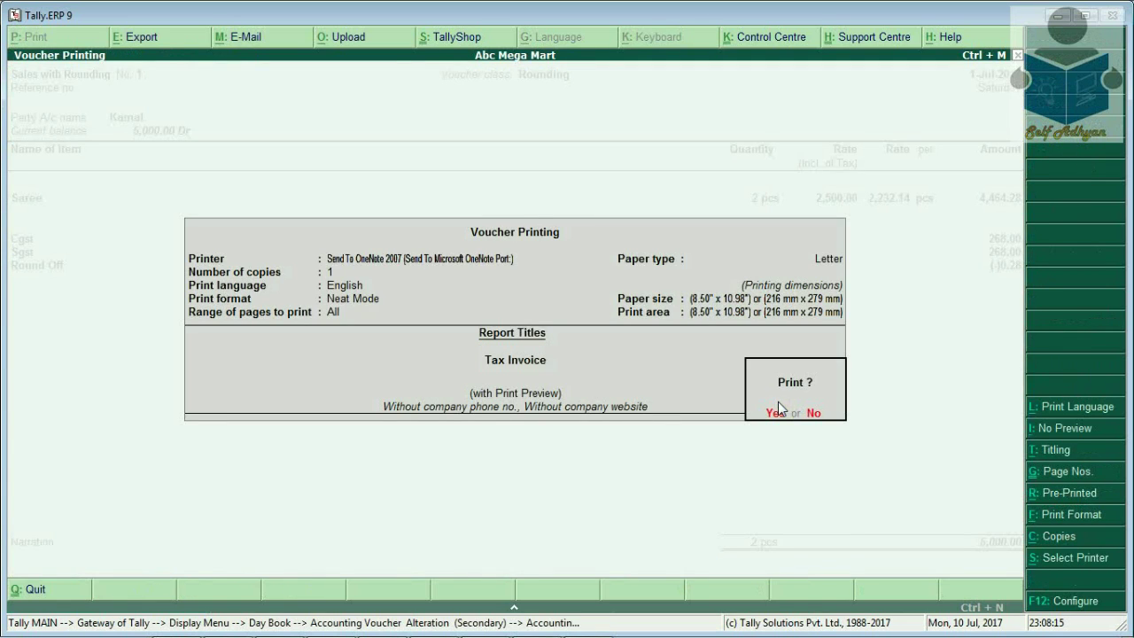
pyautogui.click(776, 412)
# Scroll through the invoice preview and zoom out to the full page
pyautogui.scroll(-5, 780, 408)
pyautogui.scroll(-1, 781, 409)
pyautogui.scroll(-5, 781, 408)
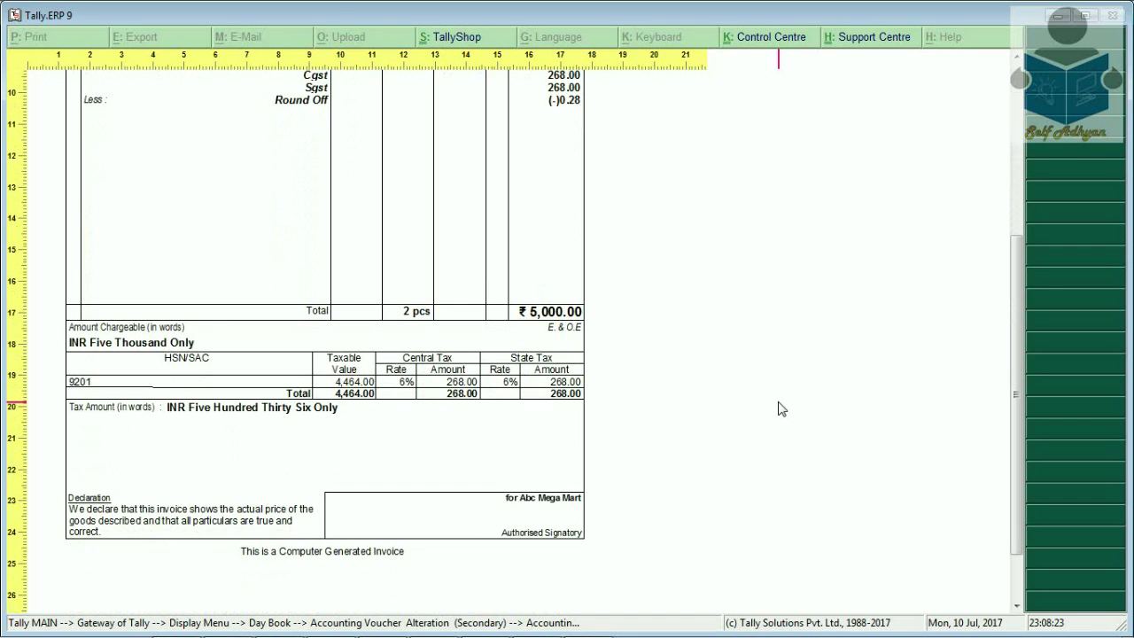
pyautogui.hotkey('alt', 'z')
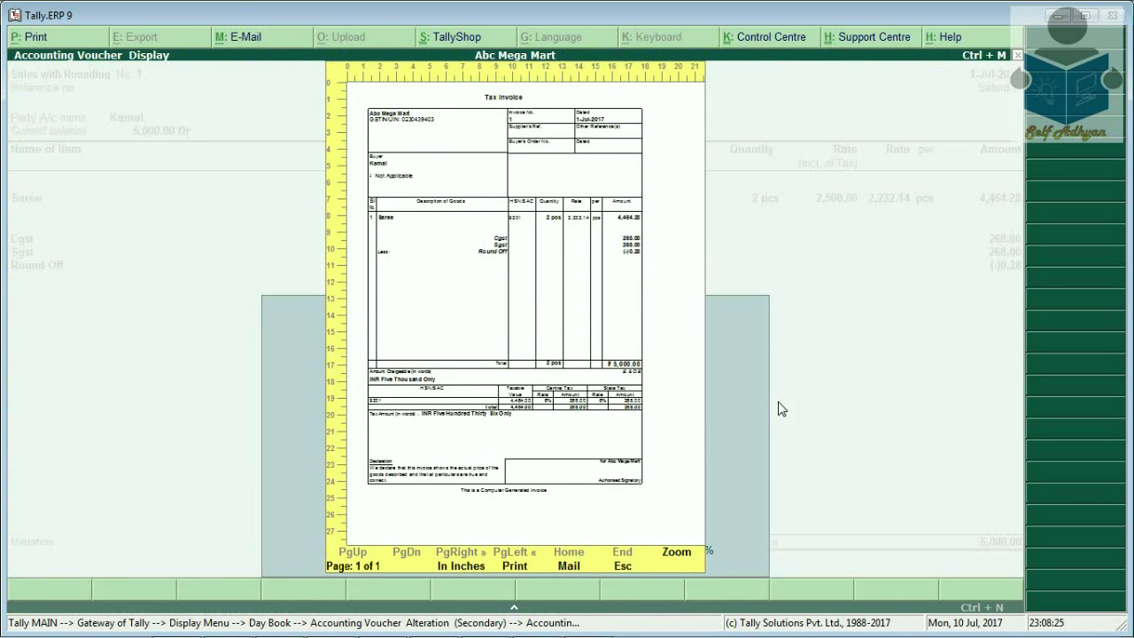